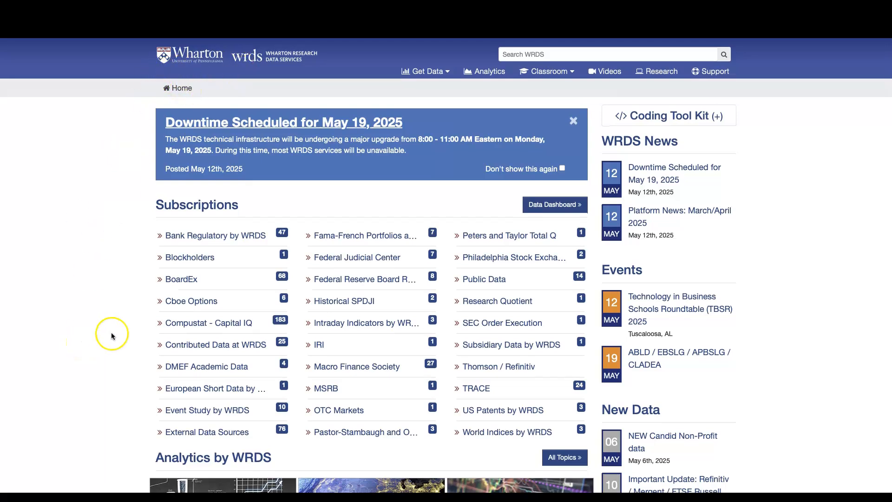
# Open the Compustat - Capital IQ subscription and look through its listed data products, from Compustat to Legacy Compustat.
pyautogui.click(202, 323)
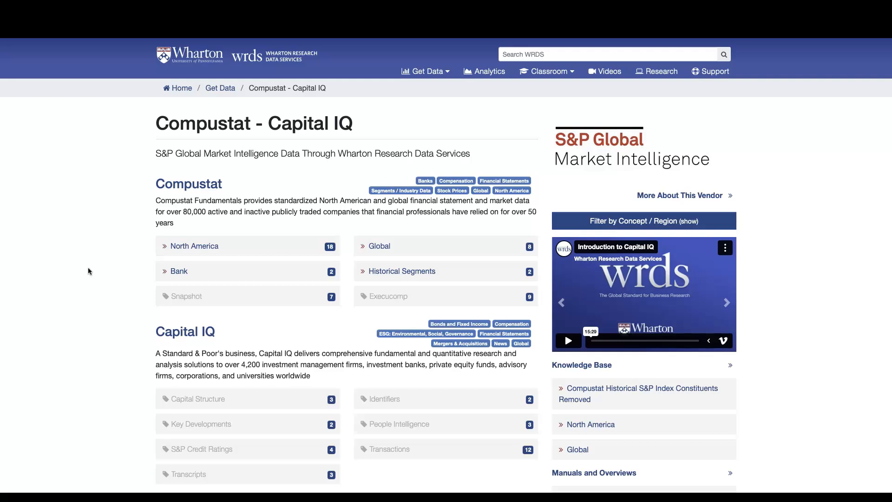
pyautogui.scroll(-3, 88, 270)
pyautogui.scroll(-7, 89, 271)
pyautogui.scroll(-4, 89, 270)
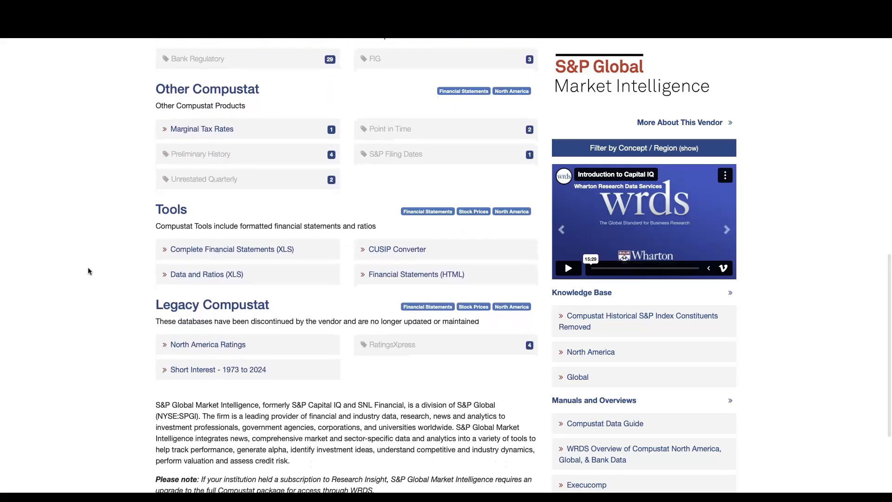
pyautogui.scroll(12, 88, 271)
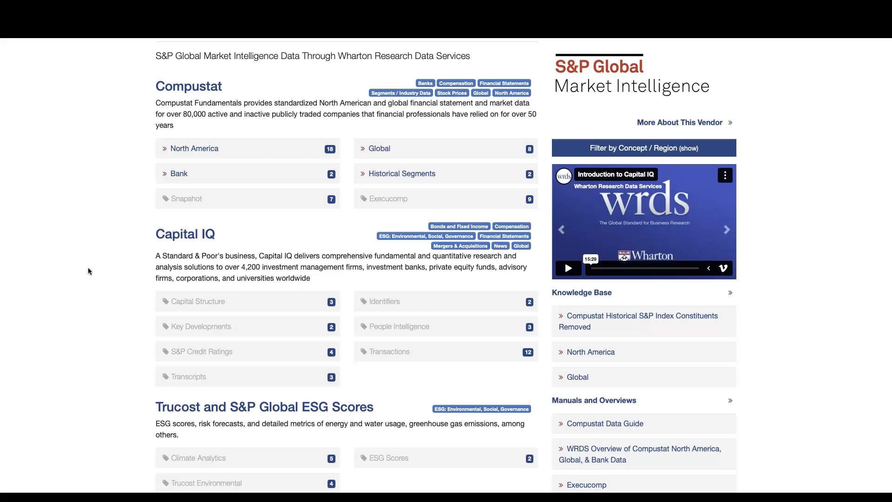
pyautogui.scroll(2, 88, 270)
pyautogui.scroll(-10, 88, 271)
pyautogui.scroll(-5, 88, 270)
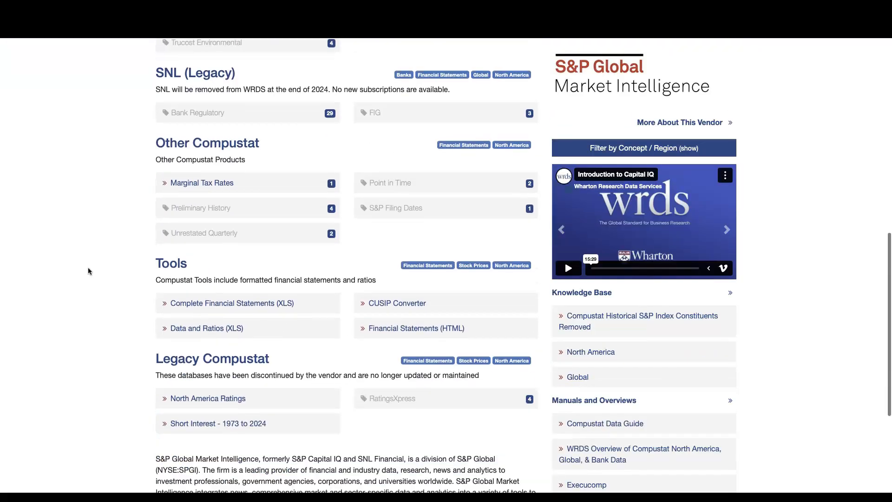
pyautogui.scroll(15, 89, 271)
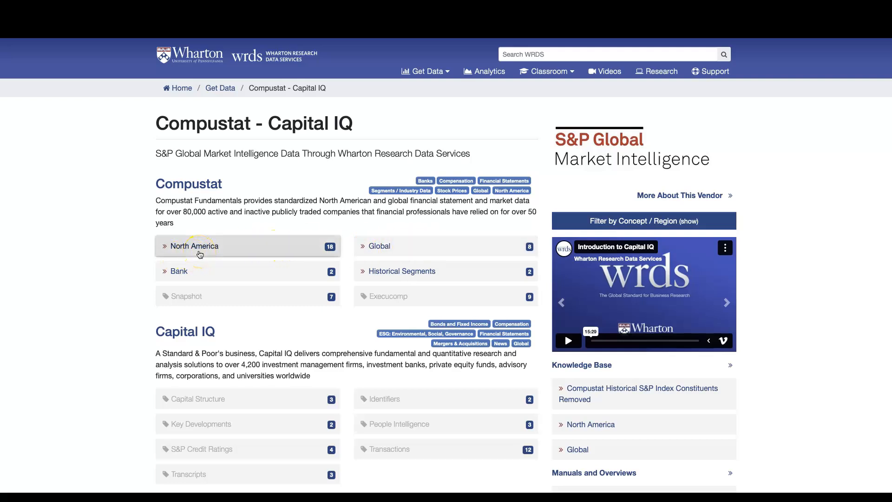
# Read the Compustat section's description and review the datasets offered under it.
pyautogui.moveTo(200, 254)
pyautogui.click(116, 280)
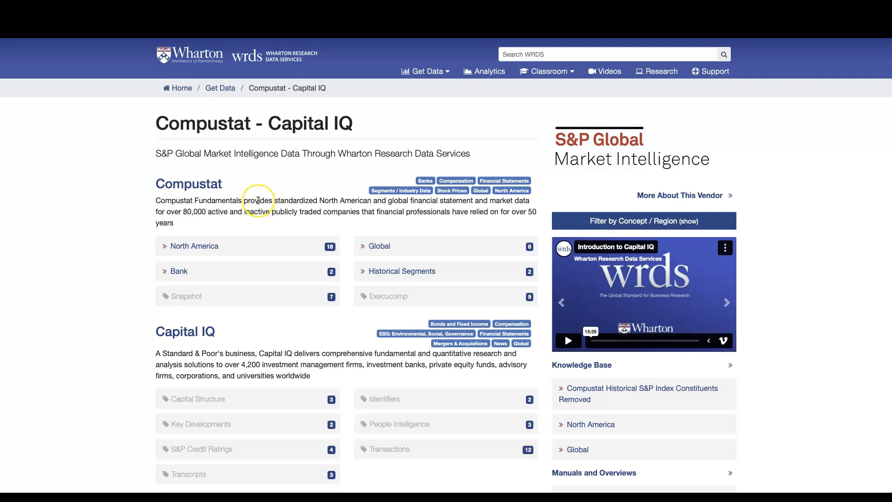
pyautogui.moveTo(258, 201); pyautogui.dragTo(225, 222)
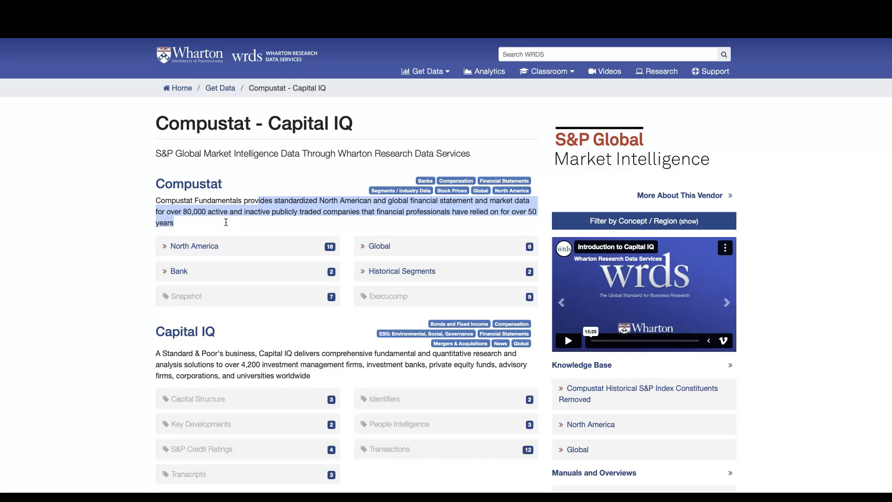
pyautogui.click(135, 271)
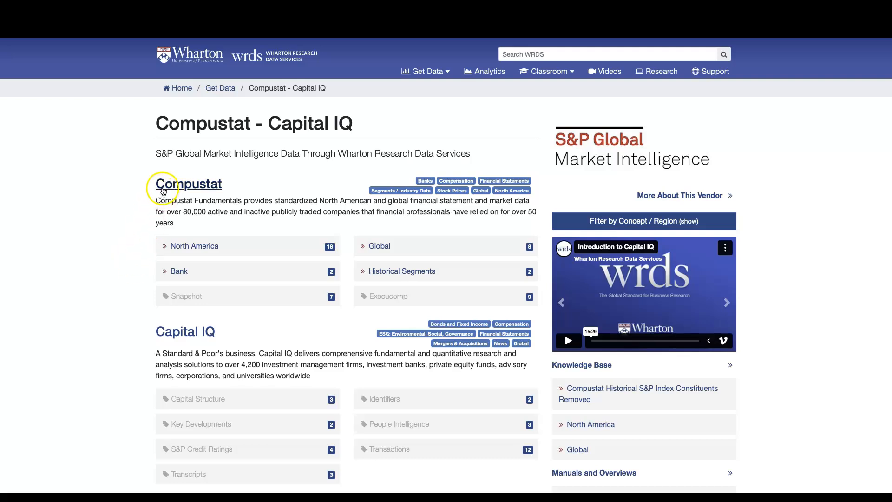
pyautogui.click(207, 253)
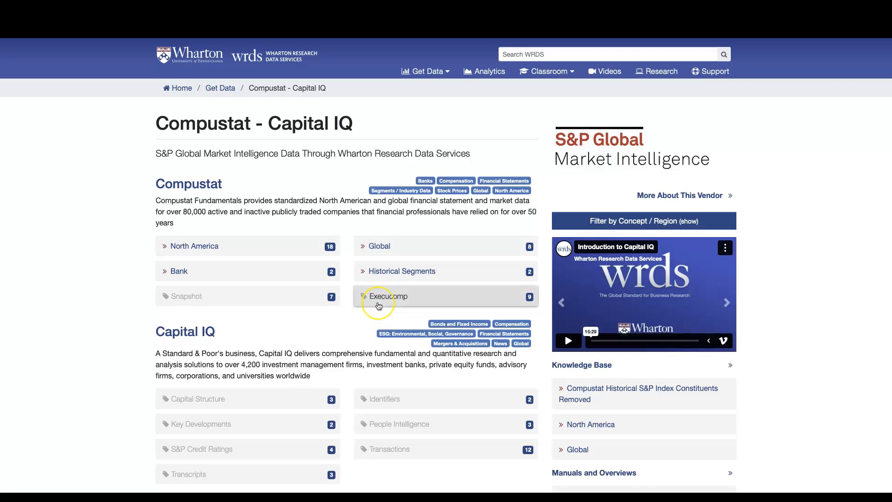
# Open the Execucomp dataset page to check access to its executive compensation data.
pyautogui.moveTo(379, 306)
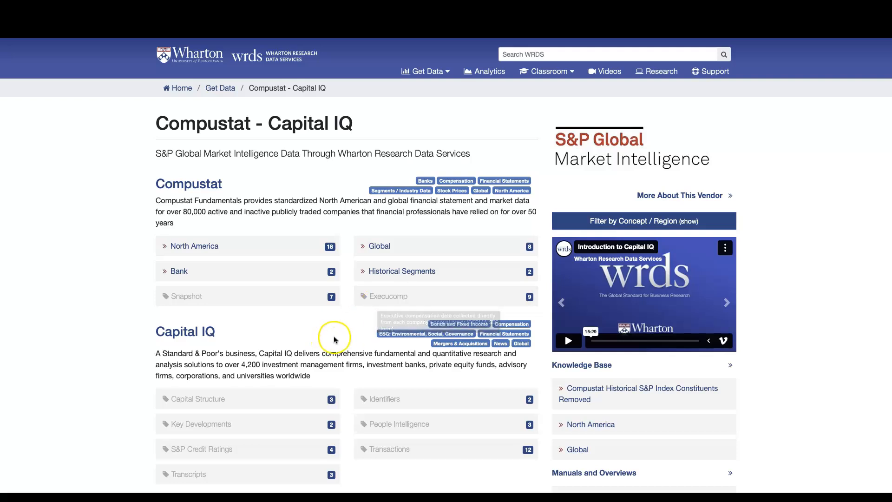
pyautogui.click(388, 296)
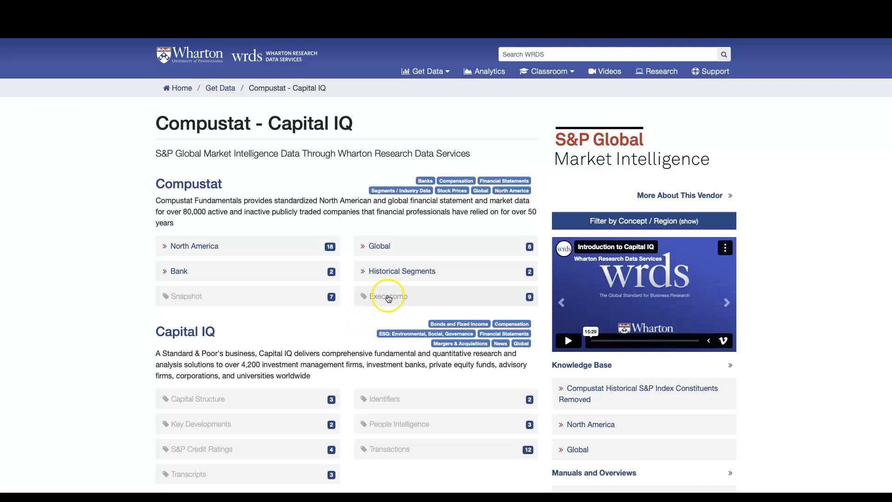
pyautogui.scroll(-2, 85, 359)
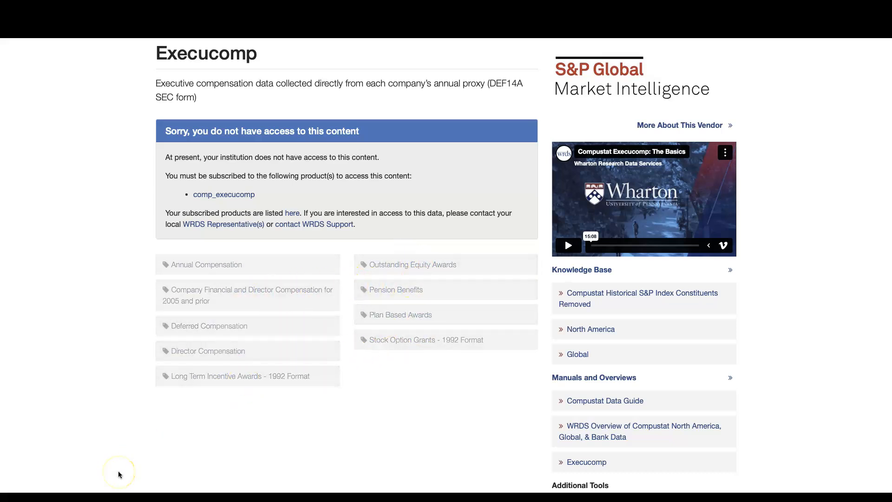
pyautogui.scroll(2, 118, 470)
pyautogui.click(110, 412)
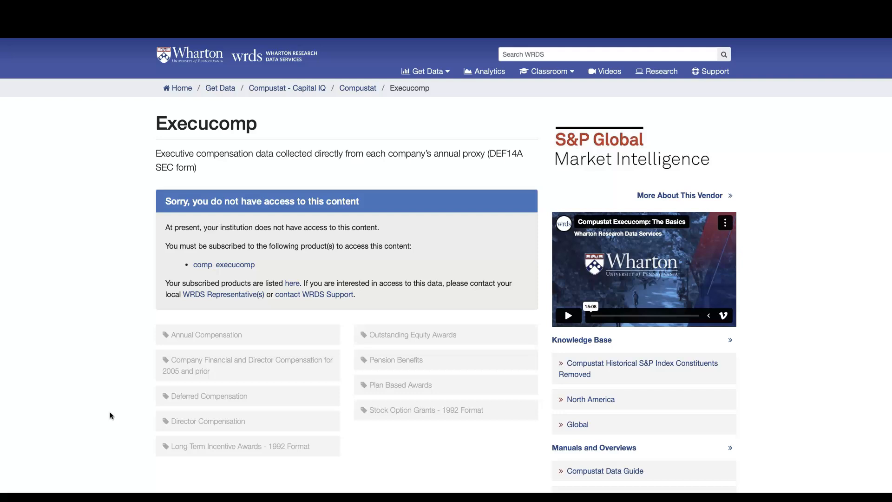
# Go to the Compustat overview page and review its North America, Global, Bank and Historical Segments datasets.
pyautogui.click(358, 91)
pyautogui.click(66, 395)
pyautogui.click(132, 312)
pyautogui.scroll(-3, 132, 312)
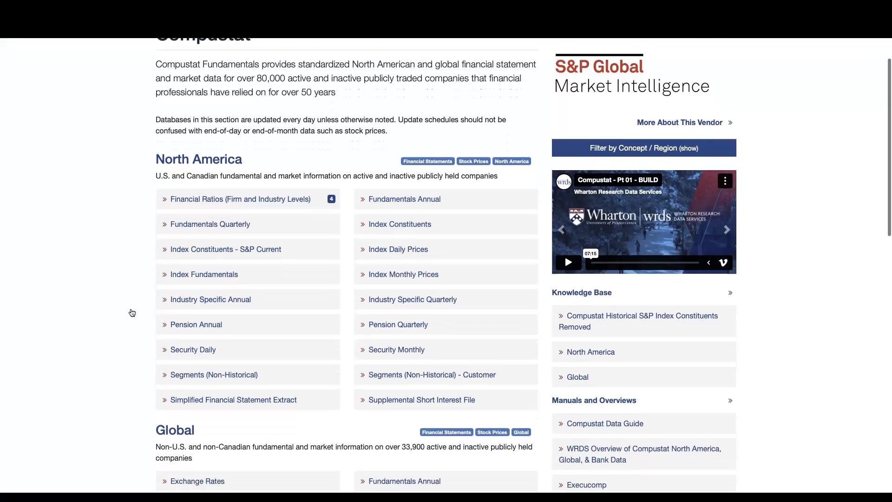
pyautogui.scroll(2, 132, 313)
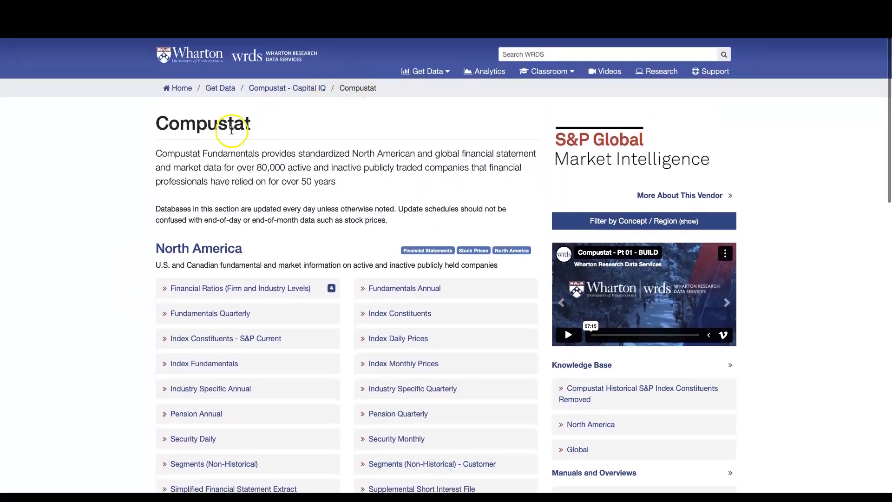
pyautogui.scroll(-1, 227, 176)
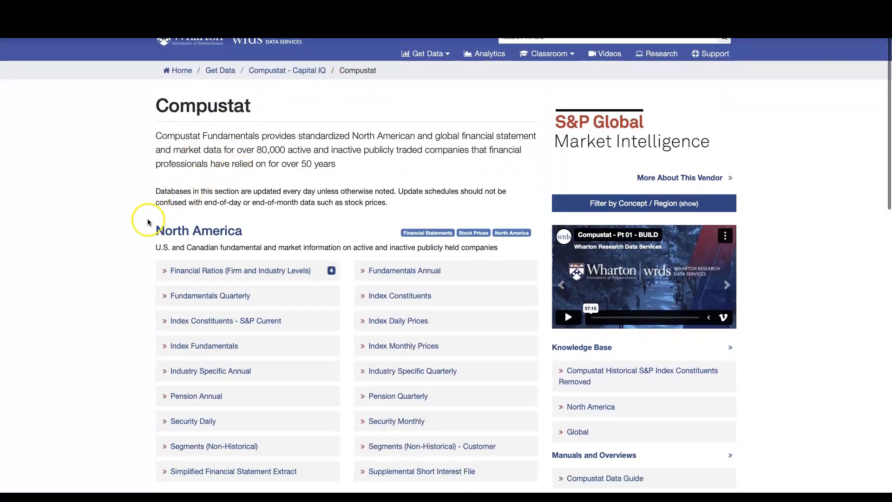
pyautogui.scroll(-4, 139, 223)
pyautogui.scroll(-3, 151, 336)
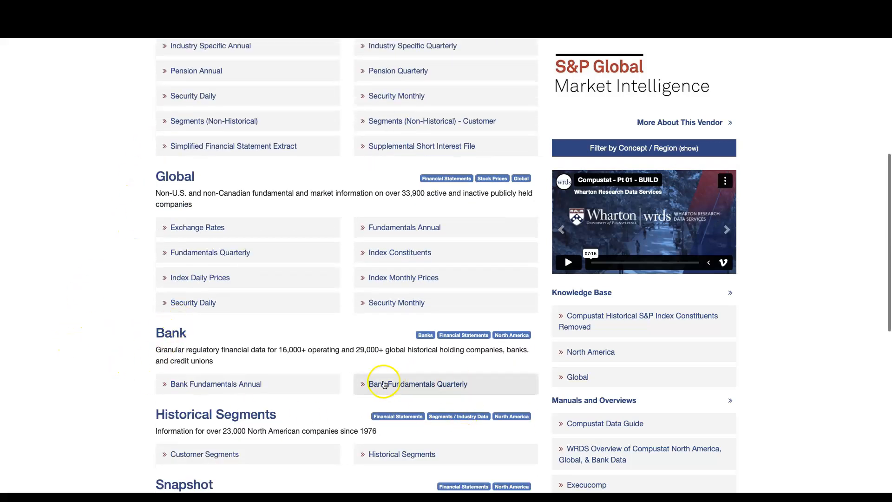
pyautogui.scroll(-3, 134, 403)
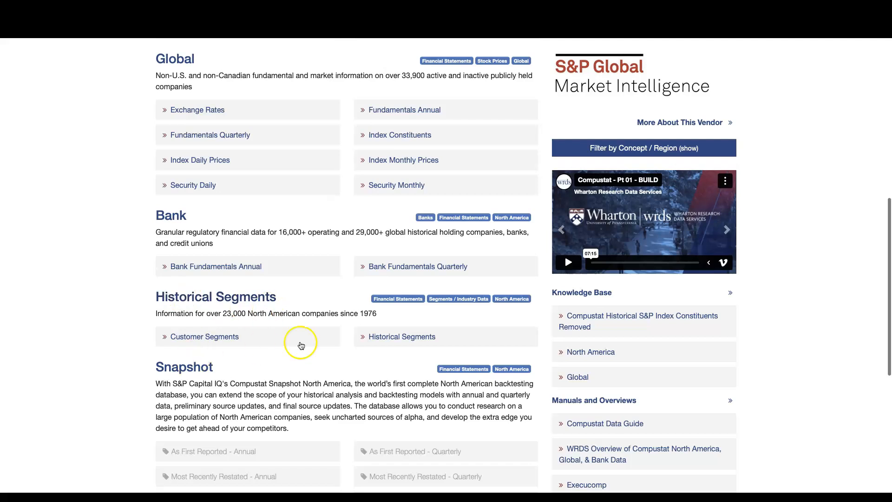
pyautogui.scroll(10, 159, 374)
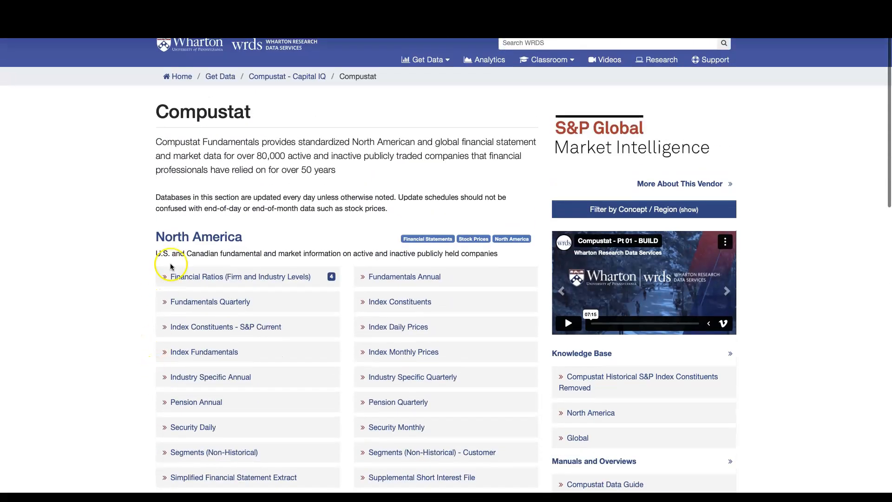
pyautogui.scroll(-2, 391, 266)
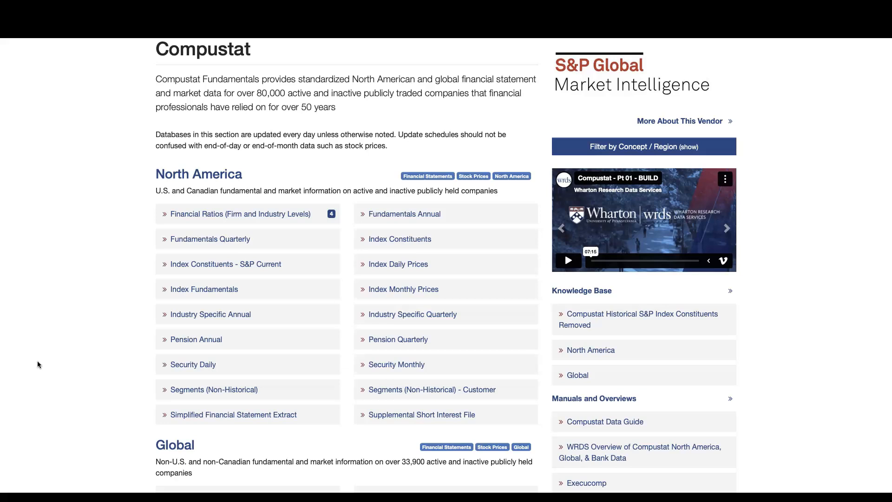
# Open the Fundamentals Annual query form for North American firms.
pyautogui.click(383, 217)
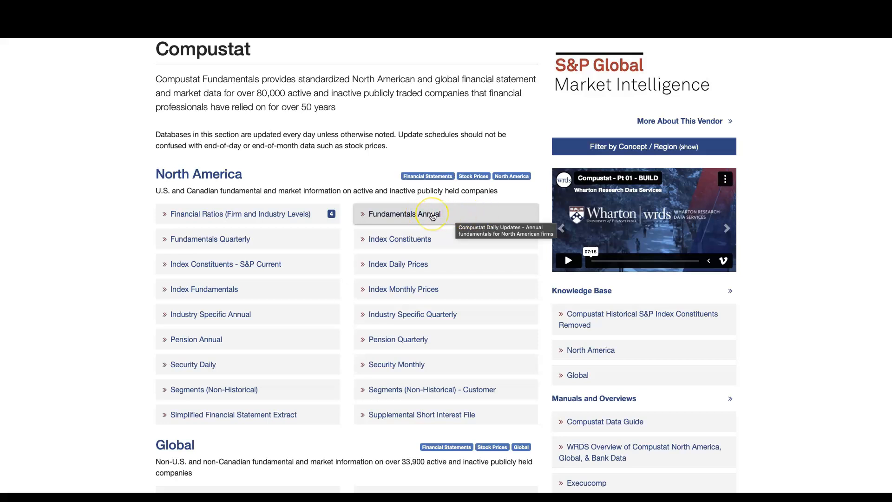
pyautogui.click(431, 217)
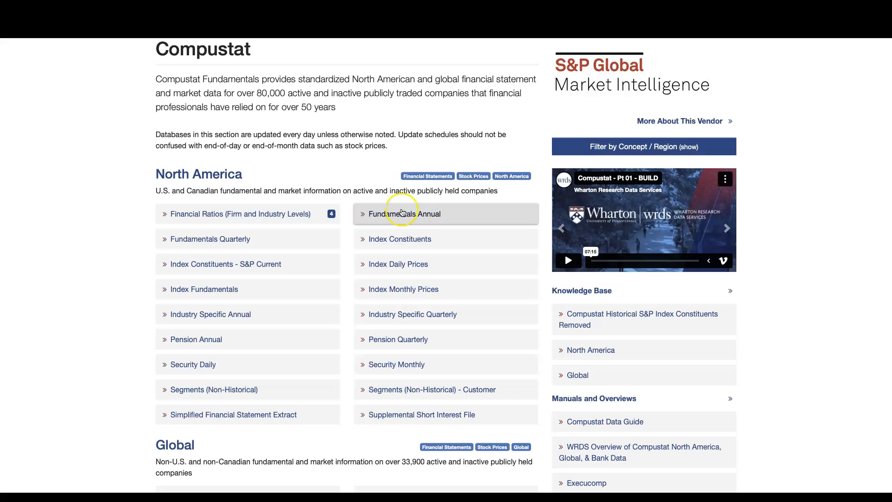
pyautogui.scroll(-1, 89, 308)
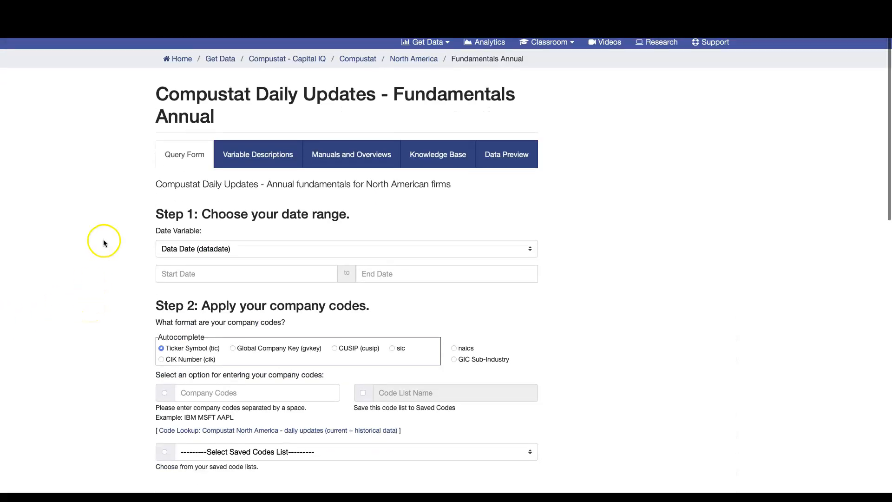
pyautogui.scroll(-2, 127, 259)
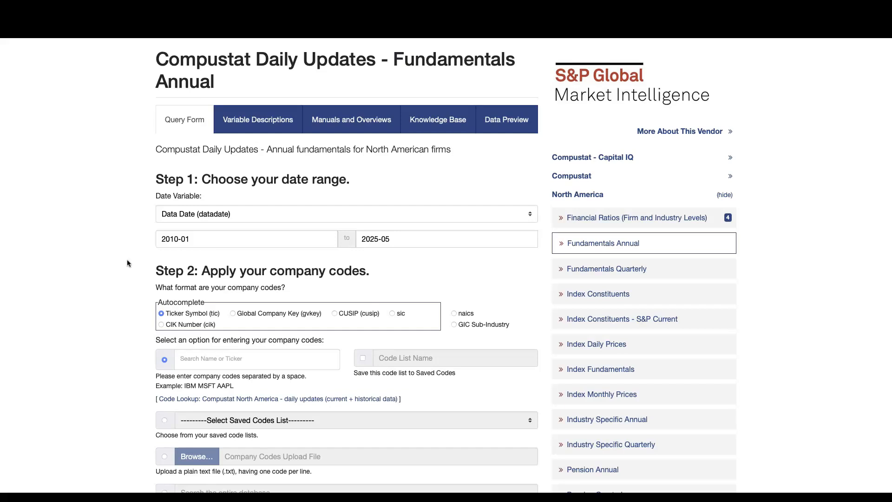
pyautogui.click(160, 115)
pyautogui.moveTo(144, 112); pyautogui.dragTo(114, 179)
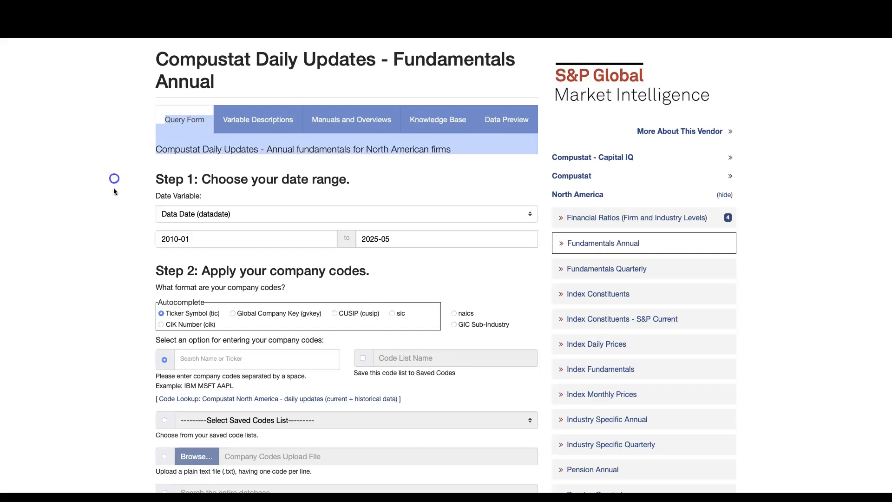
pyautogui.click(114, 195)
pyautogui.click(158, 179)
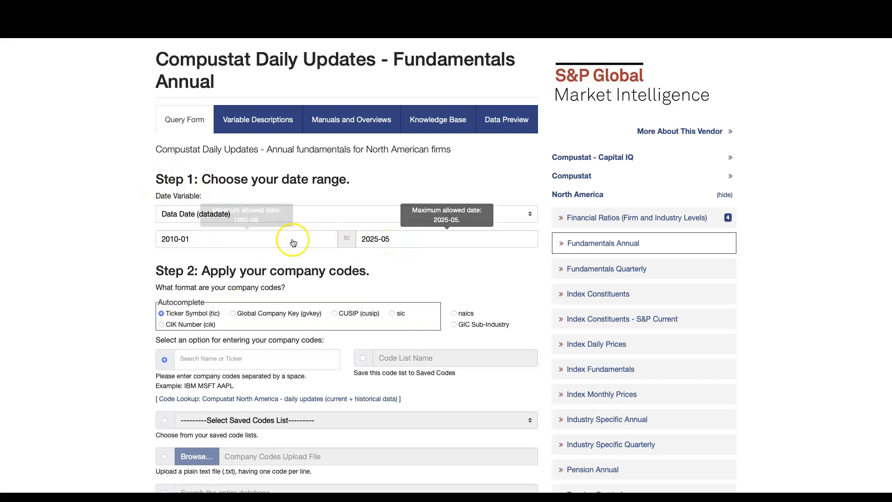
# Browse the start date calendar back to the 1950s to check the earliest selectable year, without choosing a date.
pyautogui.moveTo(326, 240)
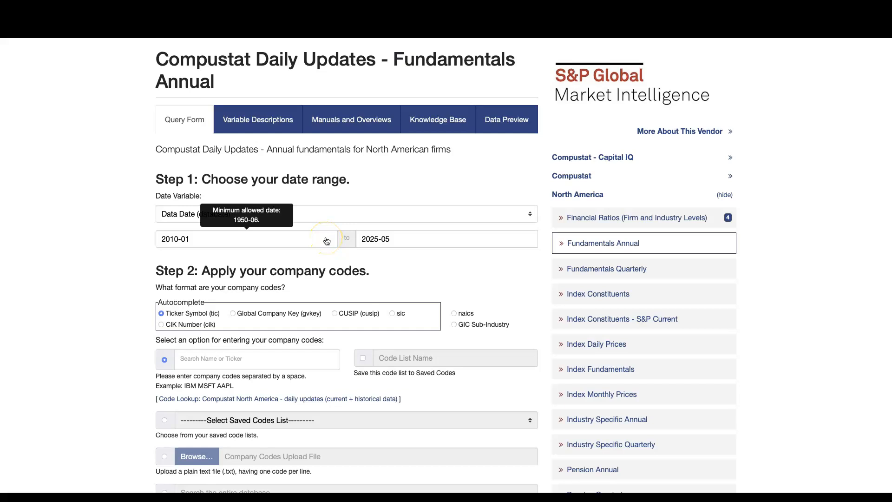
pyautogui.click(327, 241)
pyautogui.click(188, 256)
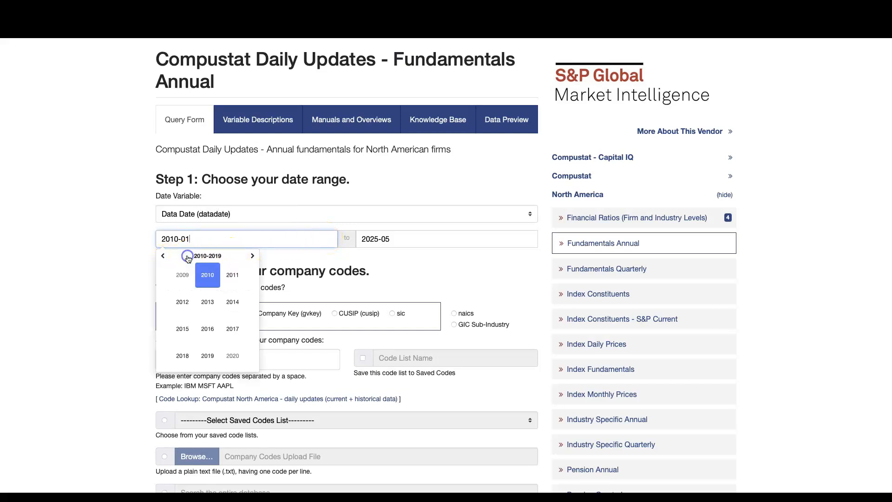
pyautogui.doubleClick(163, 256)
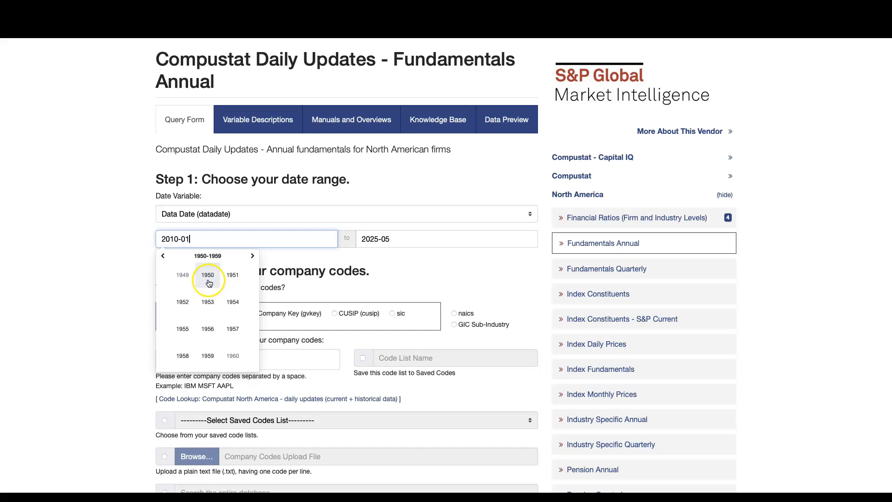
pyautogui.click(133, 279)
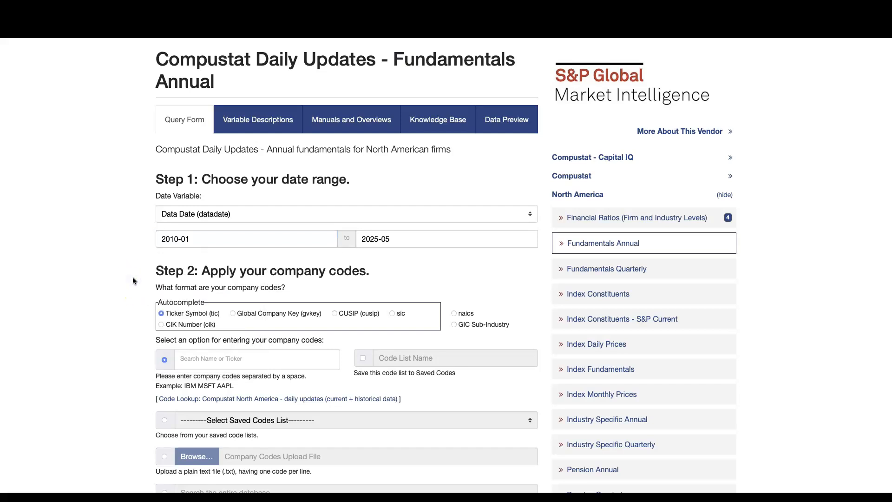
# Examine the company code options in Step 2, including the name or ticker search and saving codes as a named list.
pyautogui.scroll(-3, 186, 270)
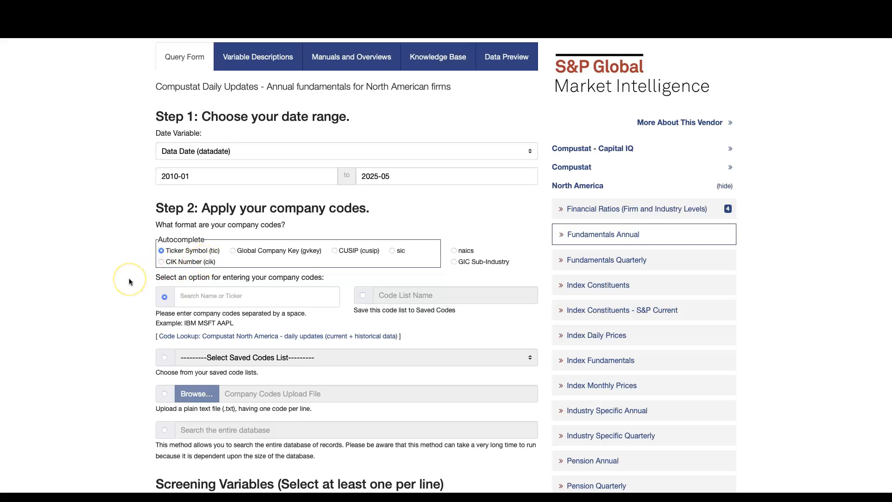
pyautogui.click(197, 295)
pyautogui.moveTo(178, 278); pyautogui.dragTo(211, 305)
pyautogui.click(210, 297)
pyautogui.click(363, 296)
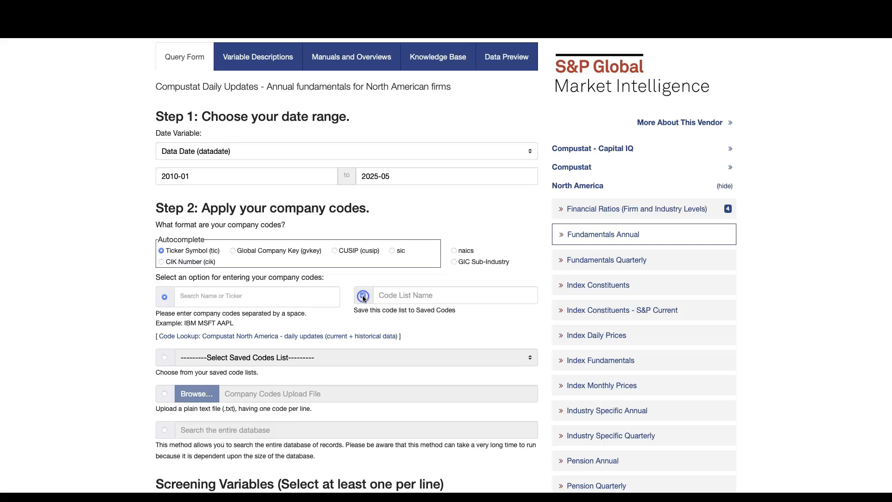
pyautogui.click(401, 298)
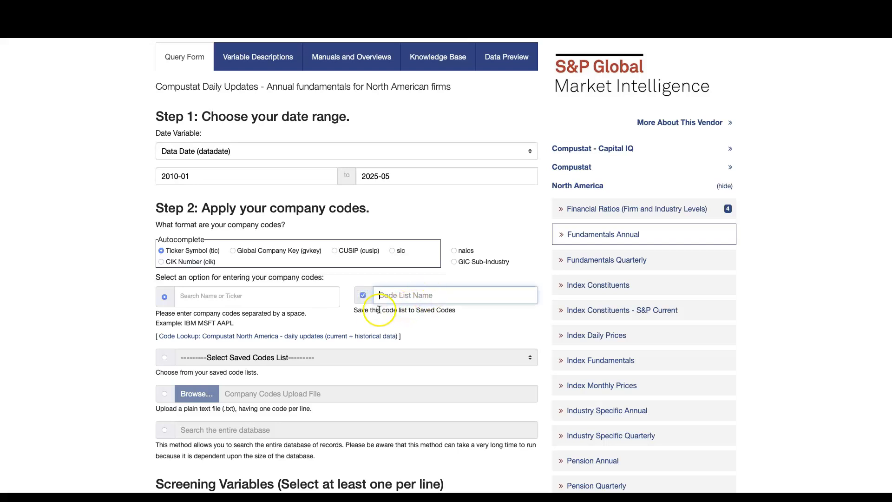
pyautogui.click(363, 296)
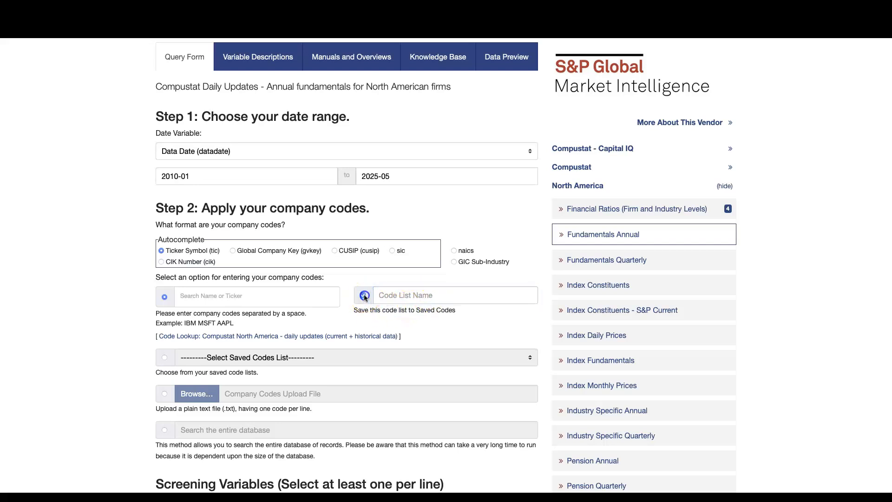
pyautogui.scroll(-1, 120, 347)
pyautogui.scroll(-1, 119, 347)
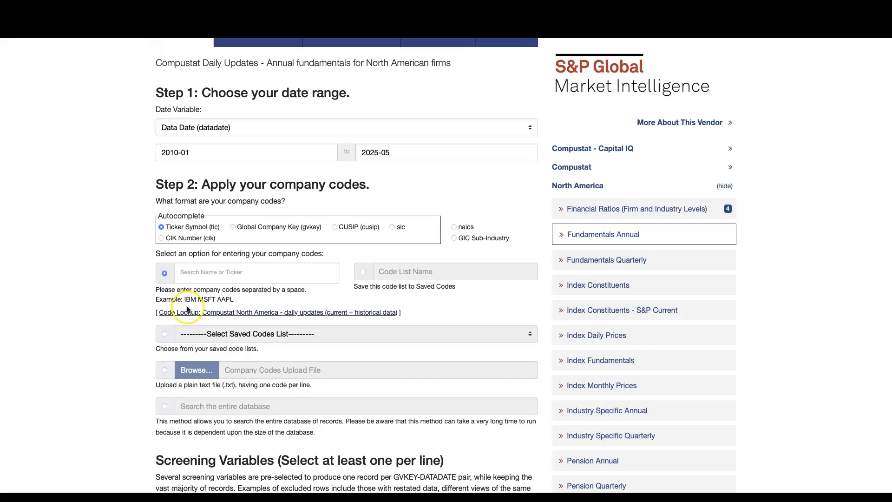
# Open the Compustat North America code lookup from Step 2 and browse its company list.
pyautogui.click(207, 316)
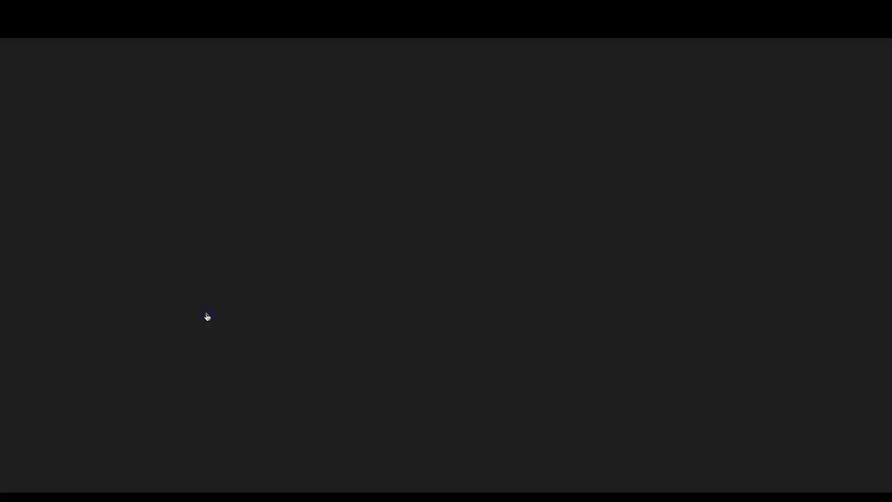
pyautogui.click(402, 240)
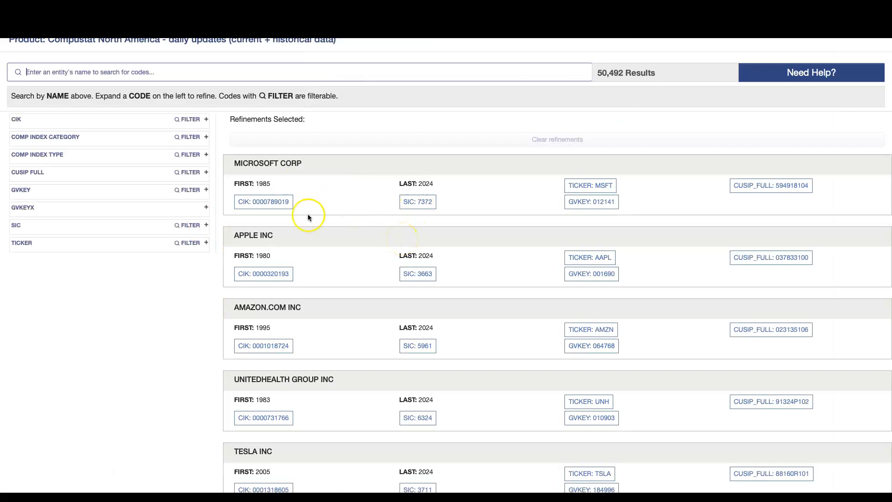
pyautogui.scroll(-1, 301, 240)
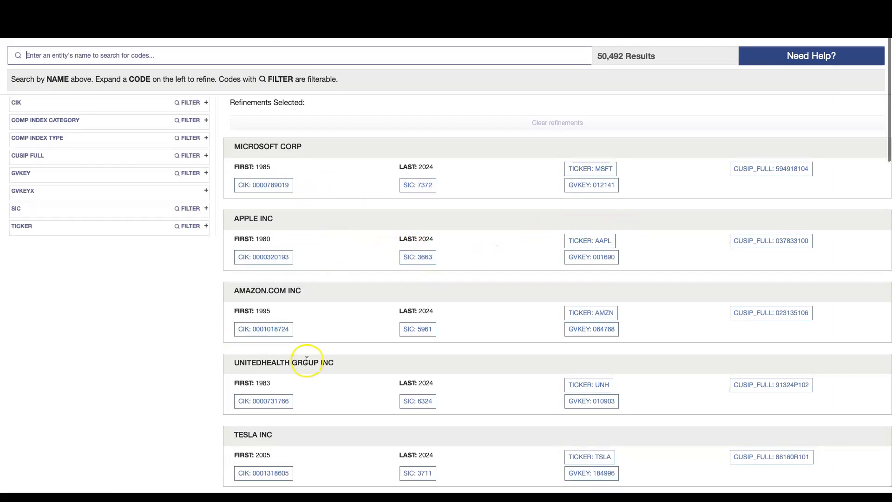
pyautogui.scroll(-5, 306, 360)
pyautogui.scroll(5, 307, 360)
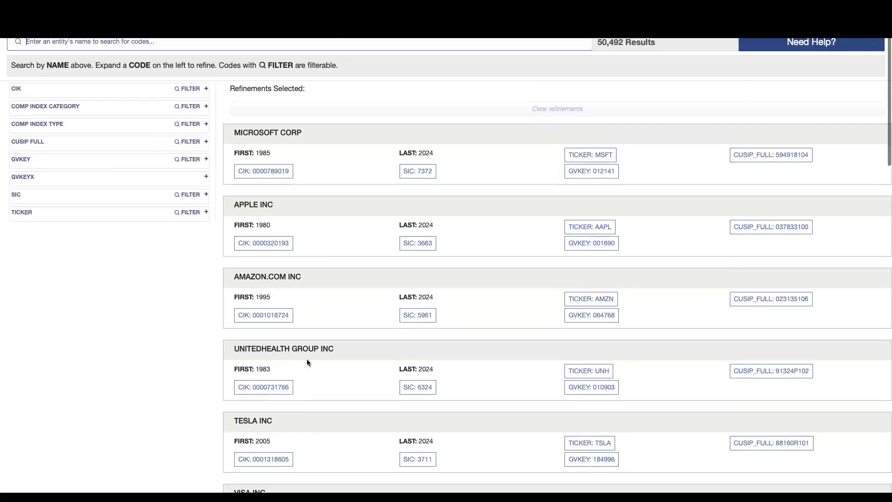
# Select the ticker codes MSFT, AAPL, AMZN and TSLA in the code lookup and insert them into the query.
pyautogui.click(257, 180)
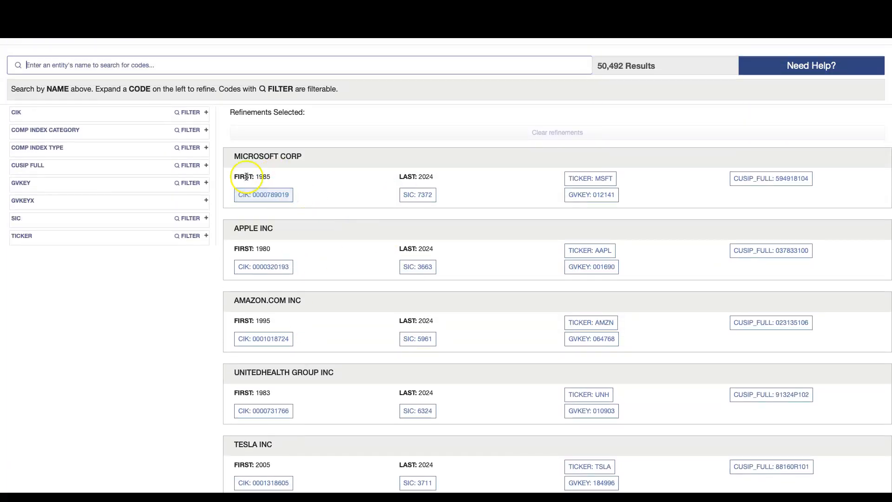
pyautogui.click(603, 179)
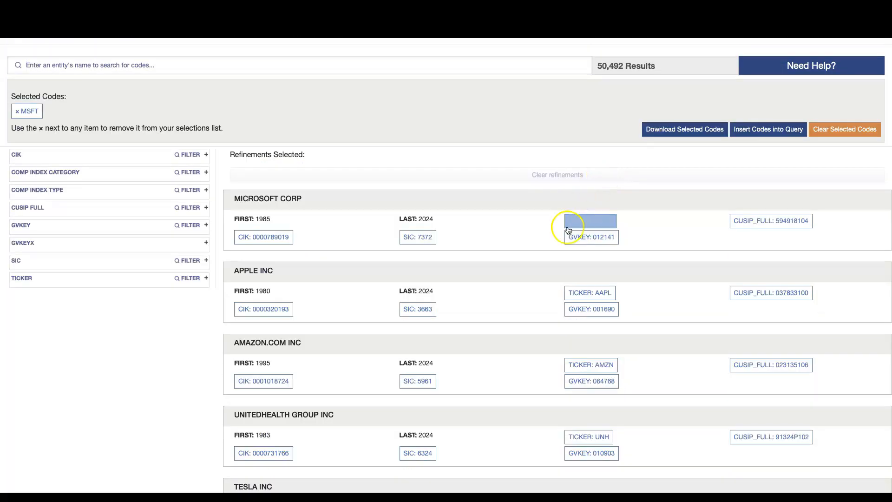
pyautogui.scroll(-1, 409, 349)
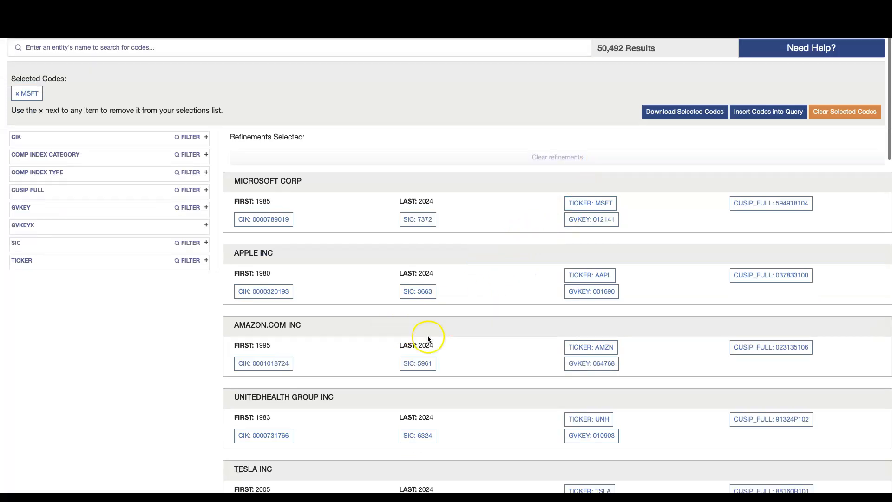
pyautogui.click(582, 270)
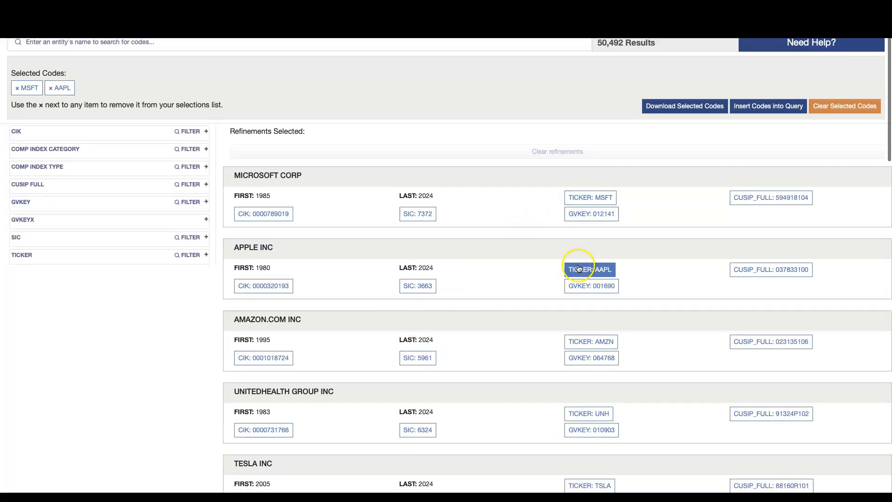
pyautogui.click(591, 345)
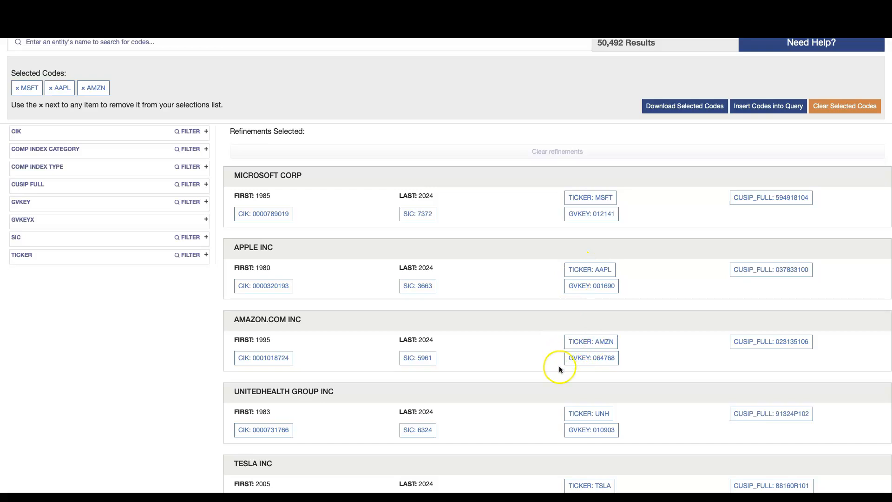
pyautogui.scroll(-2, 558, 366)
pyautogui.click(599, 425)
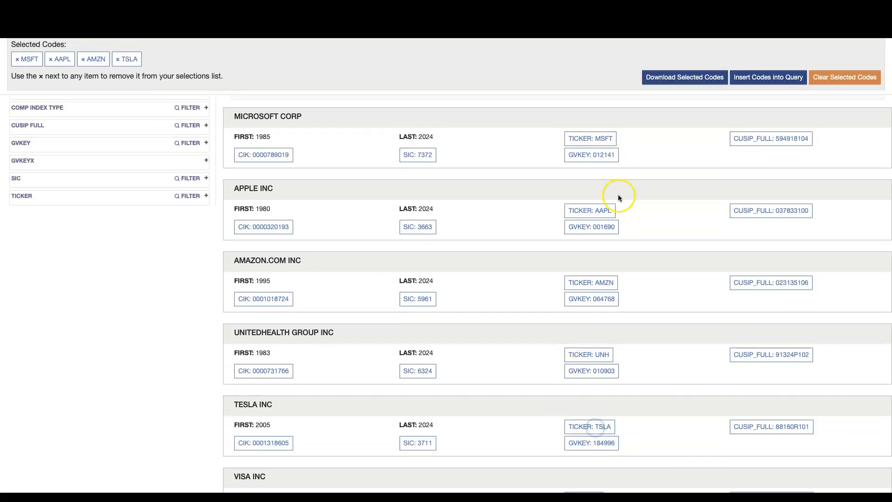
pyautogui.click(757, 87)
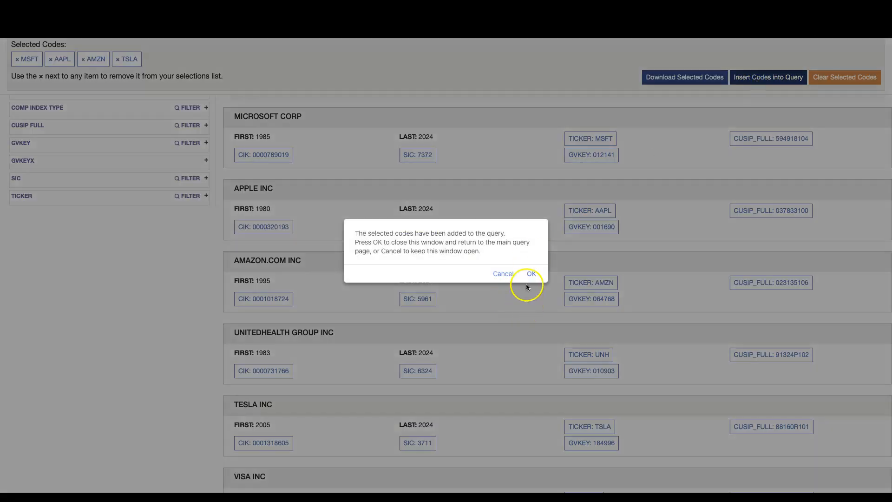
pyautogui.click(531, 274)
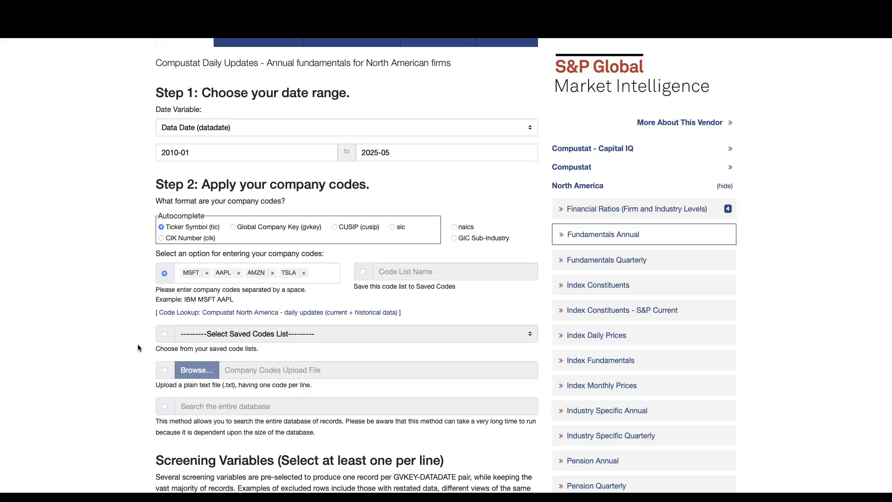
# Review the Screening Variables section, including its introduction and the Consolidation Level and Industry Format options.
pyautogui.click(123, 310)
pyautogui.click(137, 281)
pyautogui.scroll(-5, 122, 356)
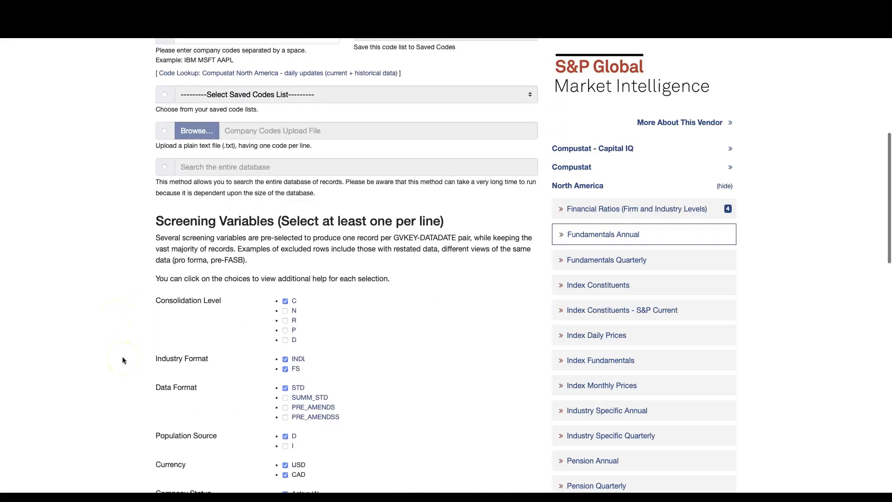
pyautogui.moveTo(156, 215); pyautogui.dragTo(300, 225)
pyautogui.click(176, 230)
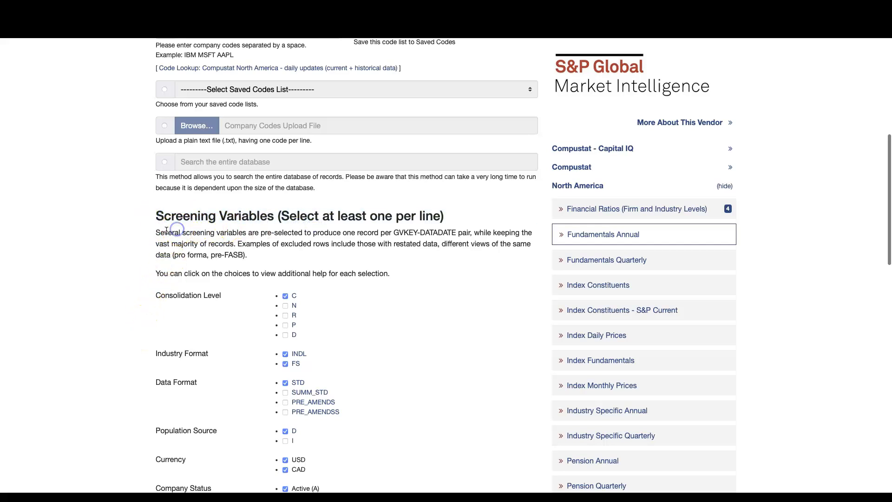
pyautogui.moveTo(159, 232); pyautogui.dragTo(411, 234)
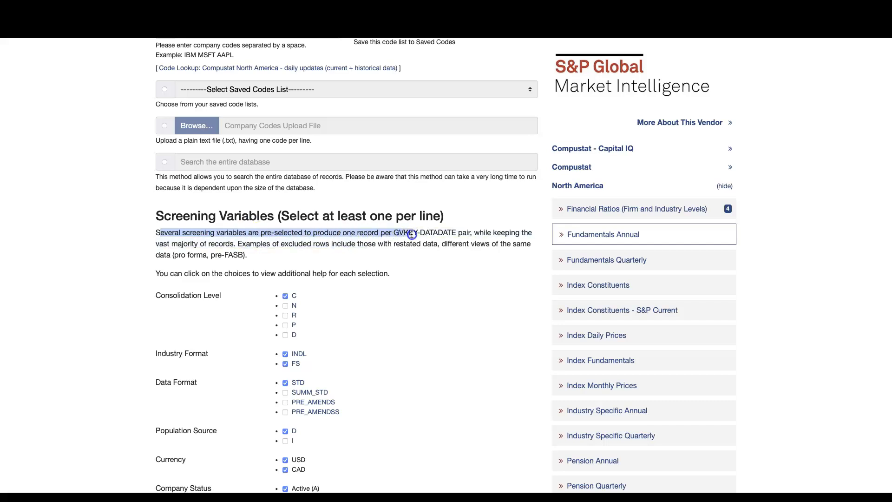
pyautogui.click(147, 279)
pyautogui.scroll(-2, 148, 279)
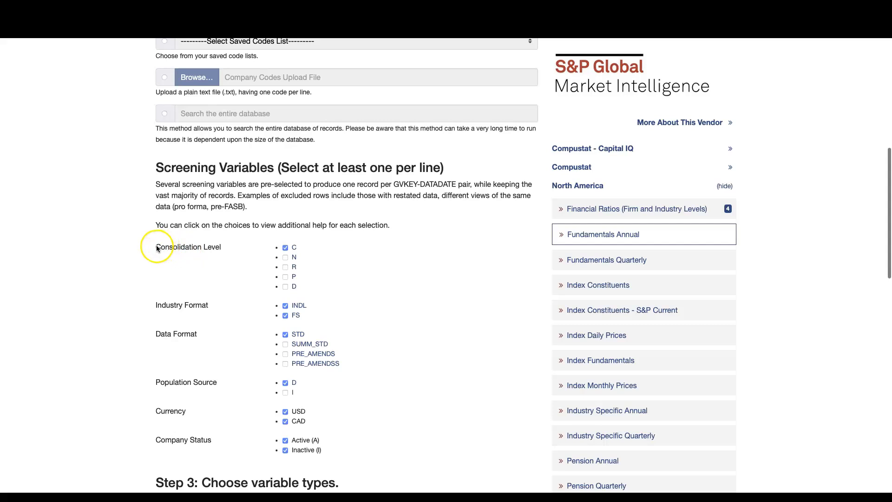
pyautogui.moveTo(149, 245); pyautogui.dragTo(279, 250)
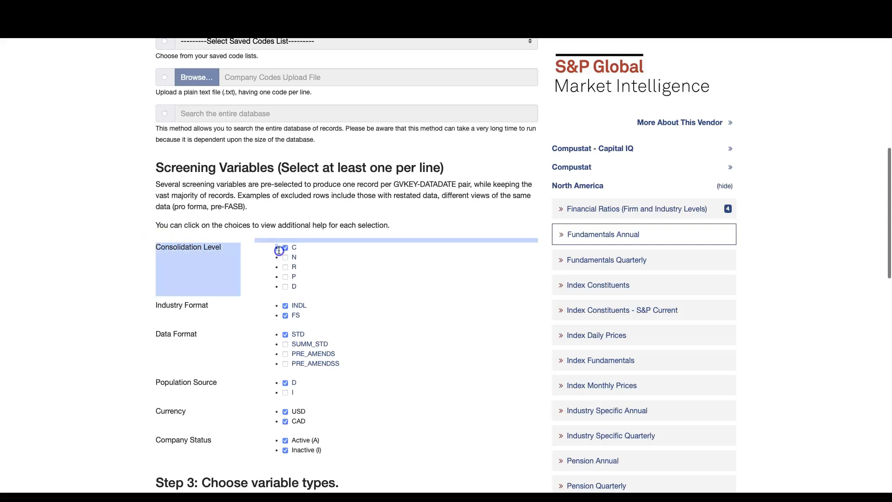
pyautogui.click(164, 245)
pyautogui.moveTo(166, 306); pyautogui.dragTo(206, 311)
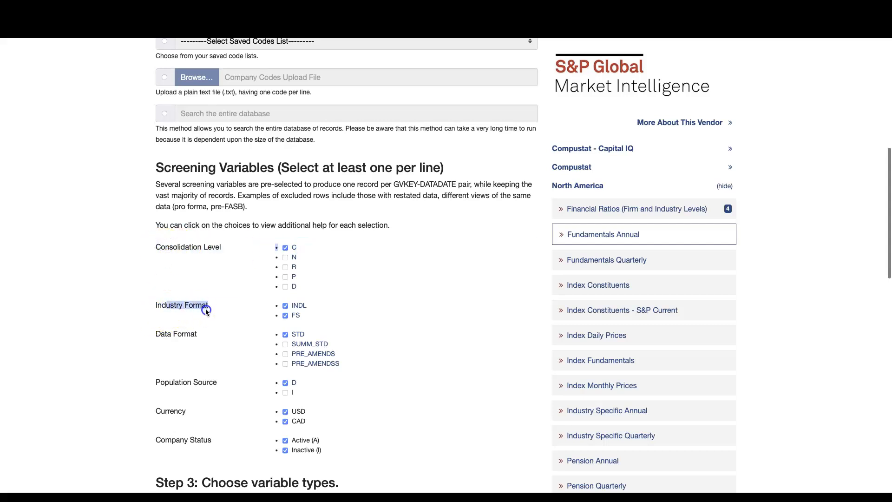
pyautogui.click(231, 319)
# Restrict the screening variables to USD currency and Active (A) companies by excluding CAD and Inactive (I).
pyautogui.scroll(-2, 232, 318)
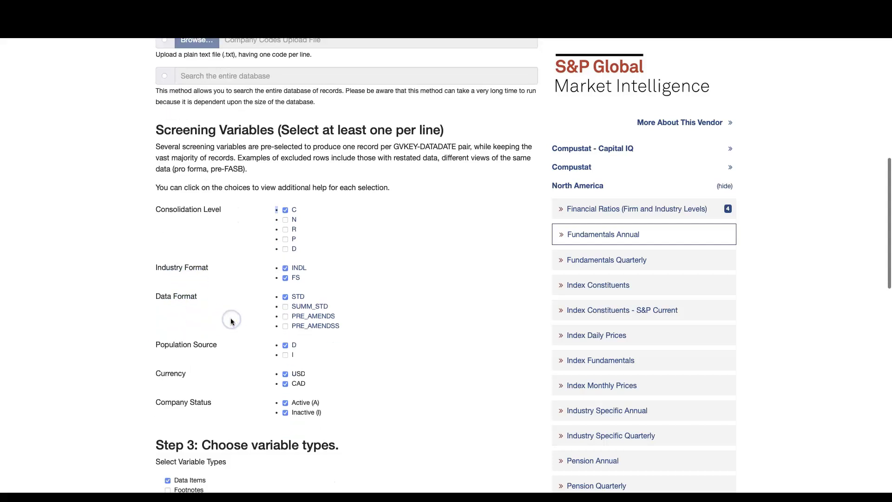
pyautogui.scroll(-1, 263, 350)
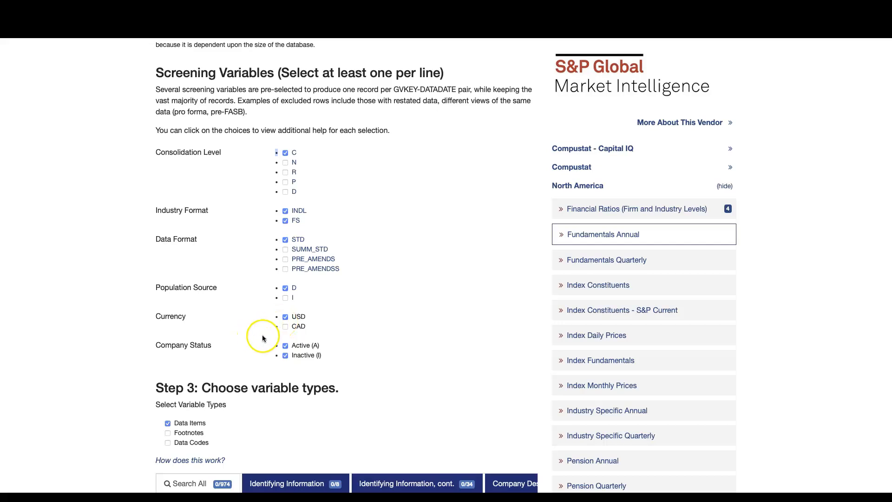
pyautogui.click(311, 359)
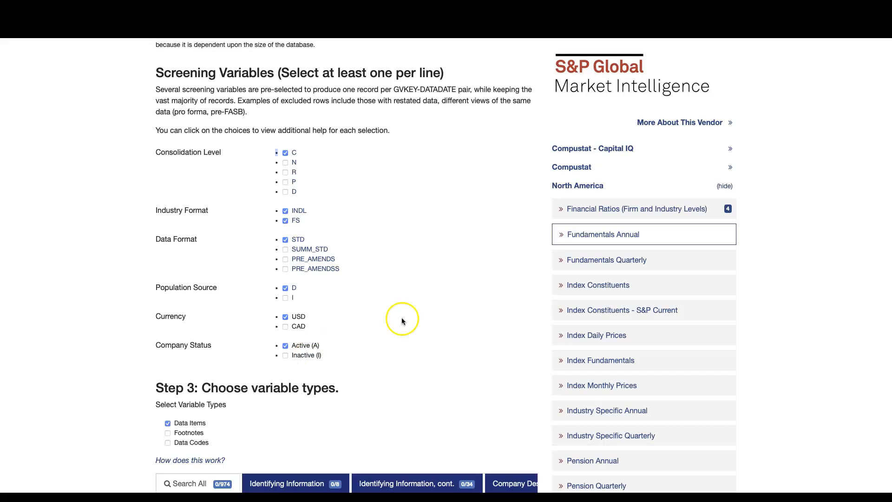
# Examine the variable types and the list of available data items in Step 3, and recheck the earlier query settings.
pyautogui.scroll(-2, 396, 360)
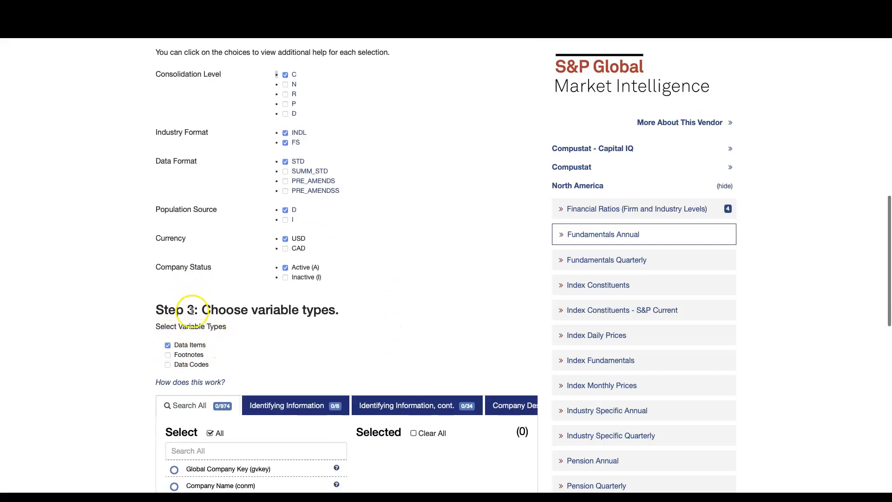
pyautogui.scroll(-2, 190, 310)
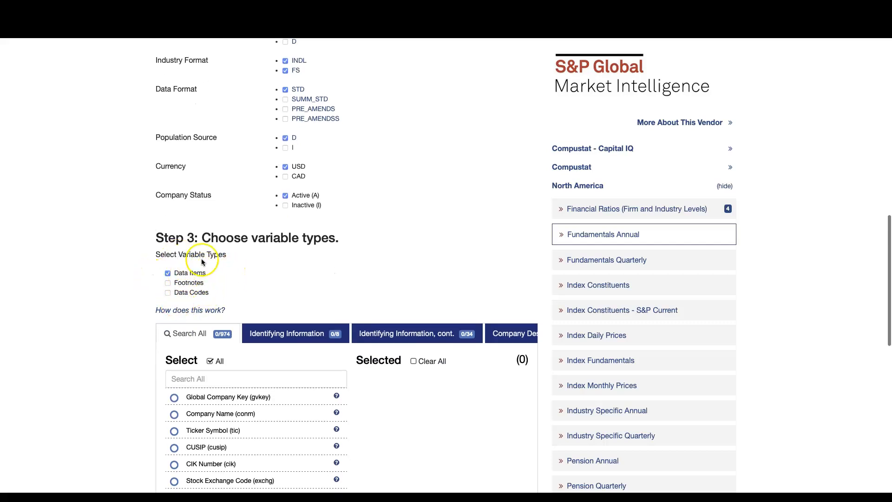
pyautogui.scroll(-2, 96, 353)
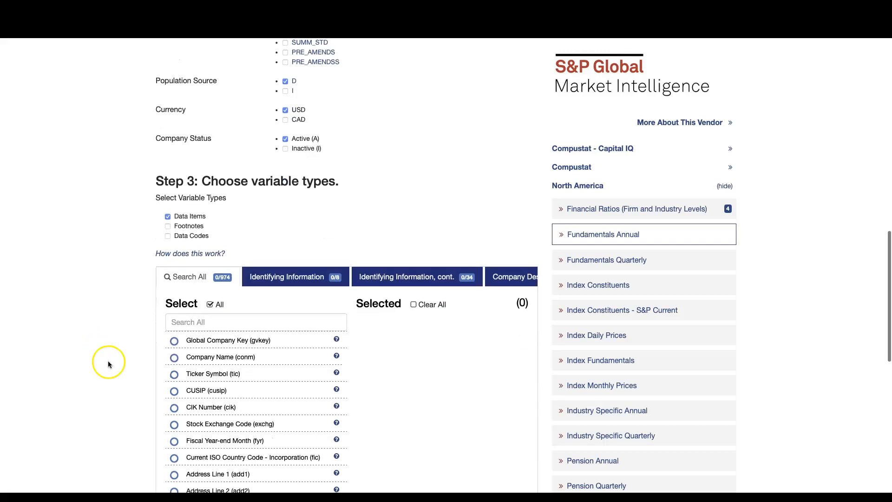
pyautogui.scroll(-2, 109, 365)
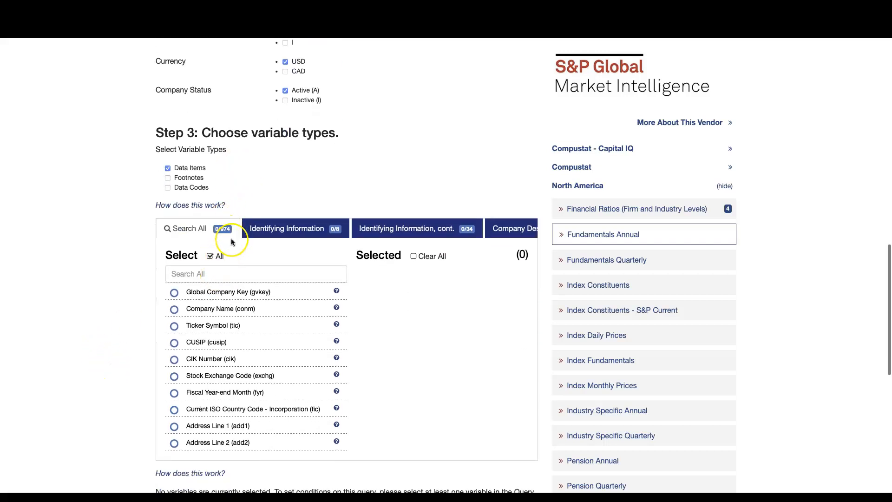
pyautogui.scroll(-4, 225, 357)
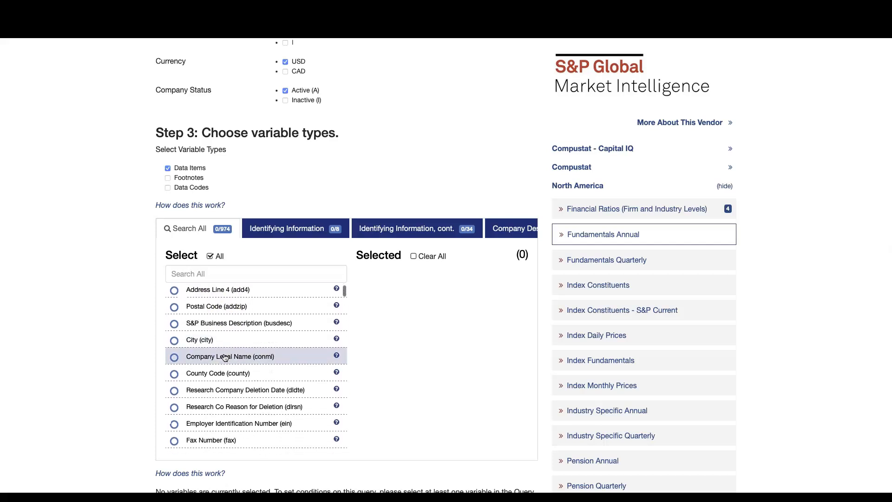
pyautogui.scroll(10, 225, 357)
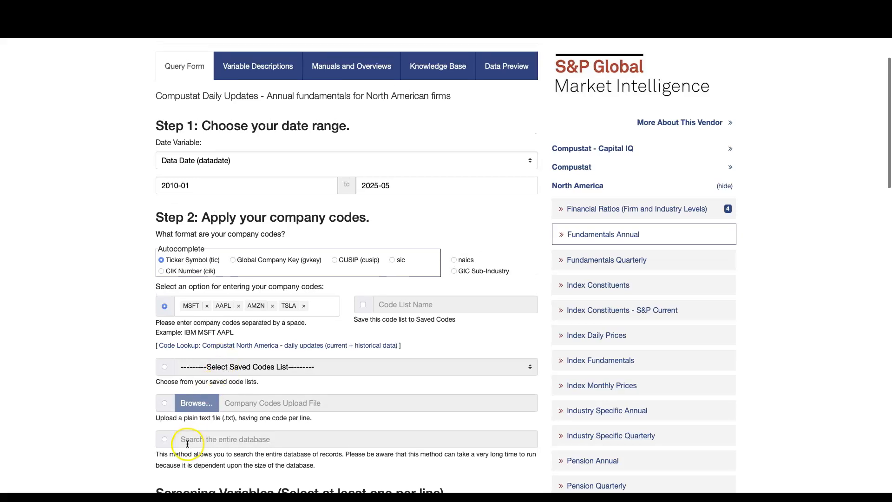
# Add all available data items to the query and review the output format, compression and date format options in Step 4.
pyautogui.scroll(-5, 227, 440)
pyautogui.scroll(-8, 227, 440)
pyautogui.scroll(-4, 219, 358)
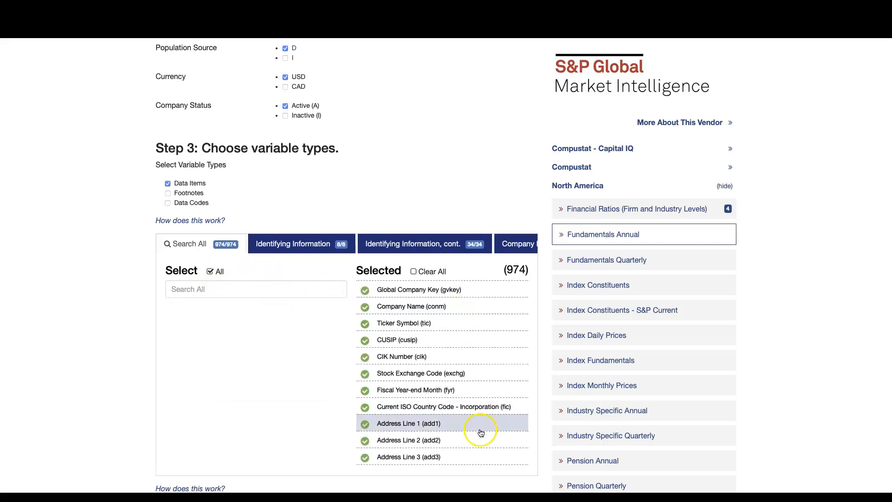
pyautogui.scroll(-5, 73, 383)
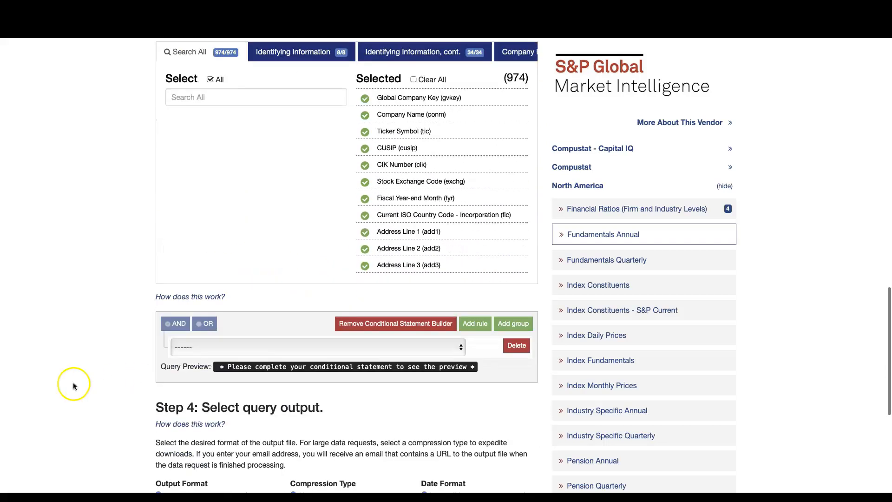
pyautogui.scroll(-3, 271, 391)
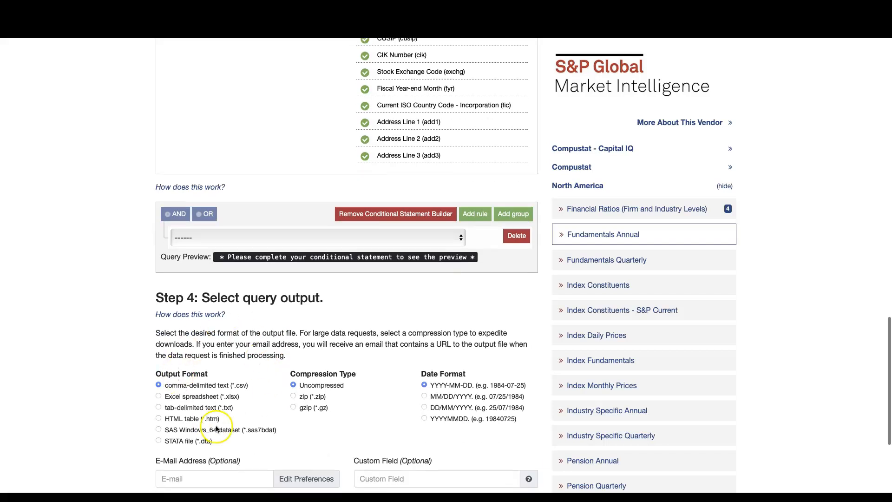
pyautogui.scroll(-4, 218, 425)
# Clear all selected data items and choose Company Name (conm) and Ticker Symbol (tic) instead.
pyautogui.scroll(9, 124, 315)
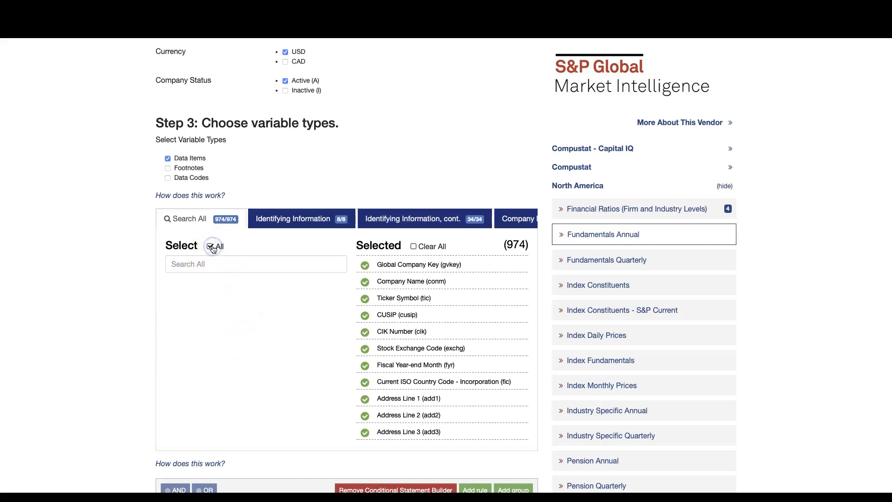
pyautogui.click(434, 247)
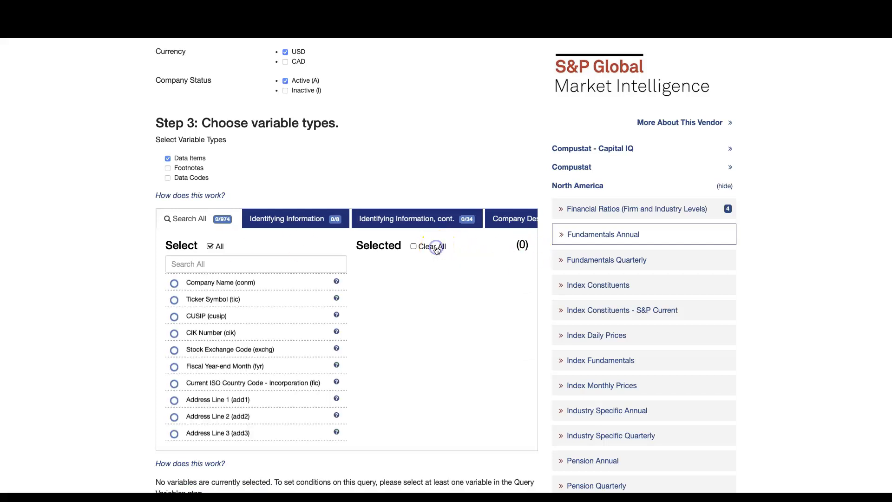
pyautogui.scroll(1, 255, 351)
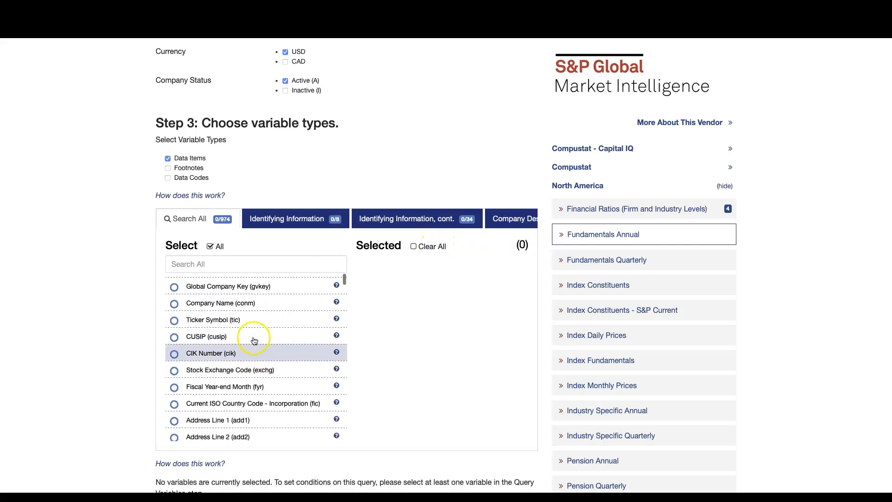
pyautogui.click(259, 300)
pyautogui.click(259, 300)
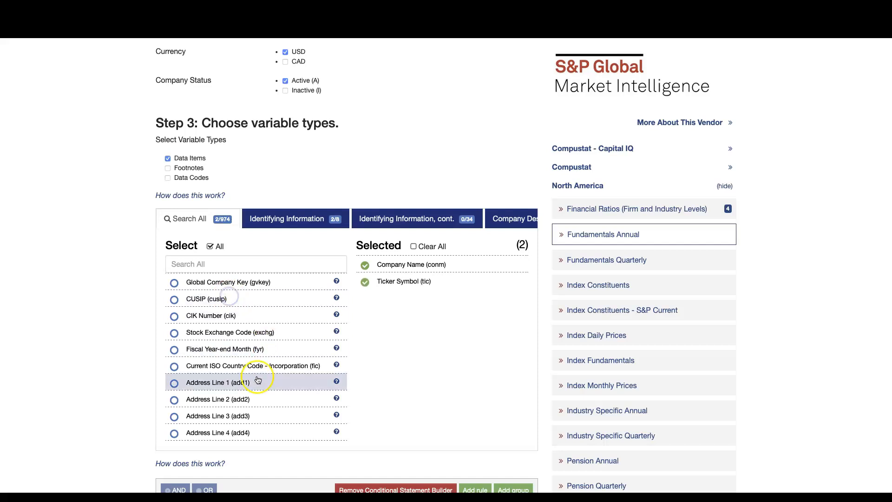
# Add Current Assets - Other - Total As Reported (acoxar), Long-term Assets of Discontinued Operations (aldo) and brokers/dealers Accounts Payable/Creditors (apb) to the selected variables.
pyautogui.scroll(-5, 258, 380)
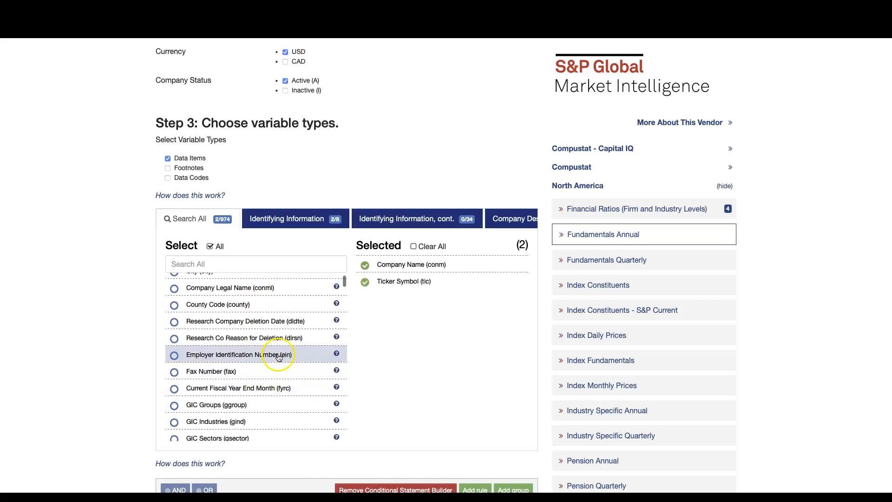
pyautogui.scroll(-8, 279, 355)
pyautogui.scroll(-6, 297, 341)
pyautogui.scroll(-2, 297, 341)
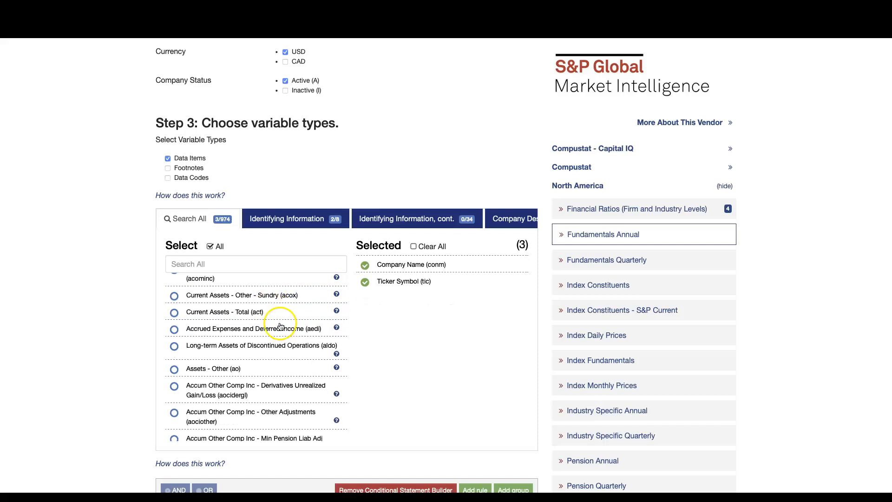
pyautogui.click(257, 332)
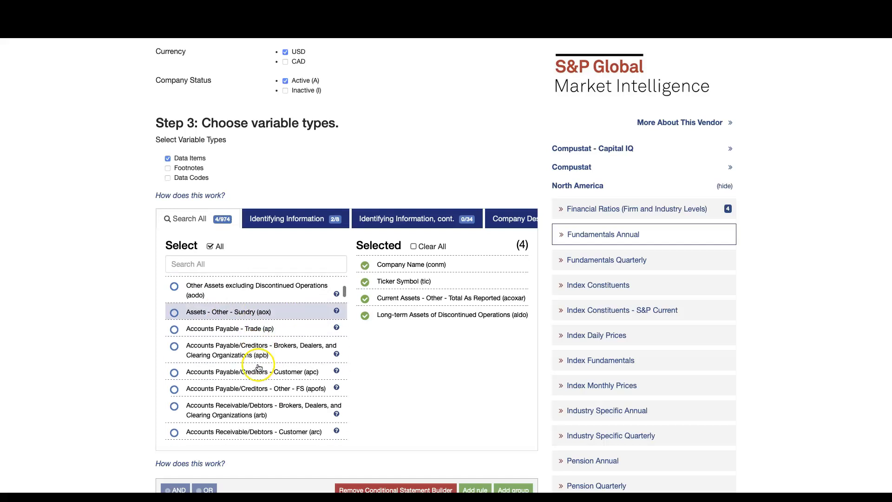
pyautogui.click(256, 285)
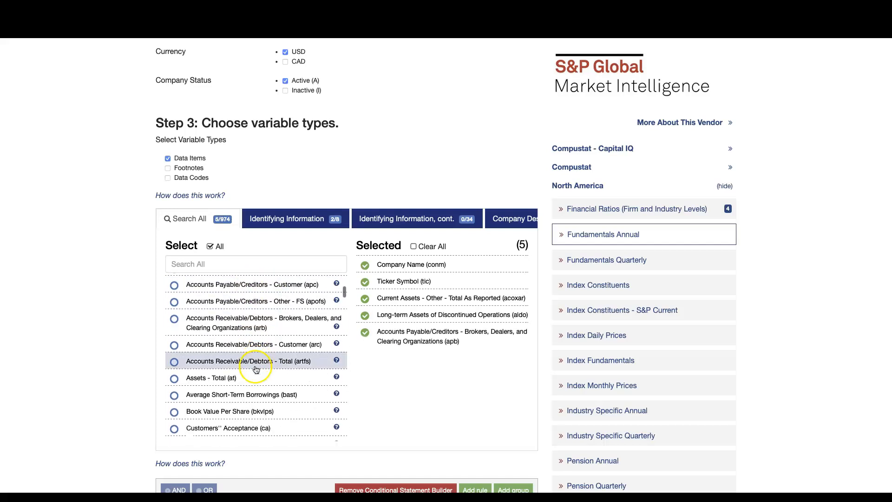
# Add Assets - Total (at), Debt - Capitalized Lease Obligations (dclo) and Long-Term Debt - Subordinated (dltsub) to the selected variables.
pyautogui.click(237, 339)
pyautogui.scroll(-1, 251, 371)
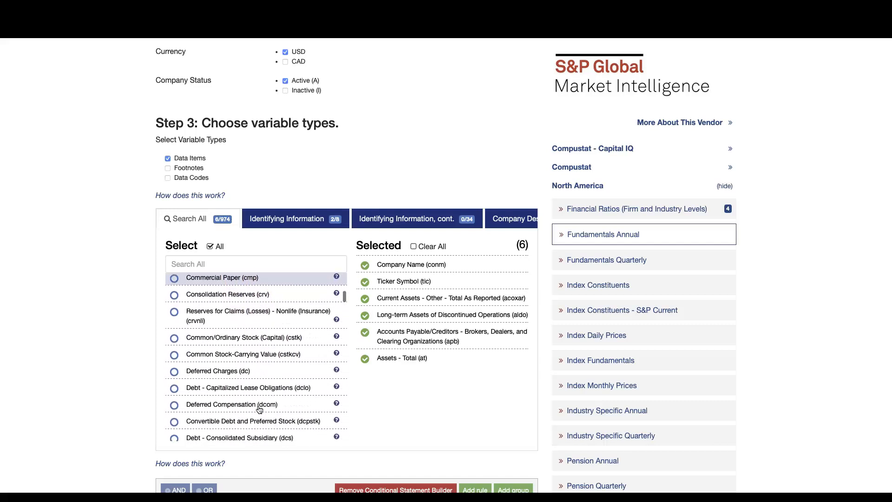
pyautogui.click(237, 386)
pyautogui.scroll(-3, 237, 387)
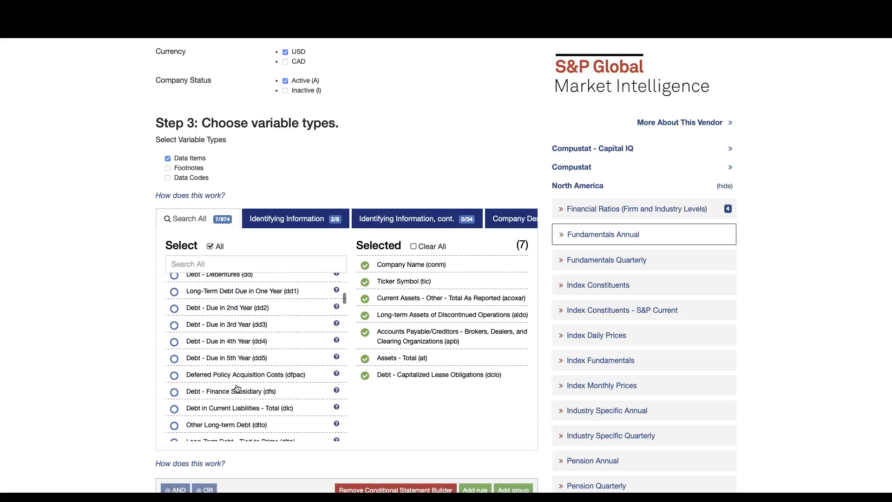
pyautogui.click(239, 324)
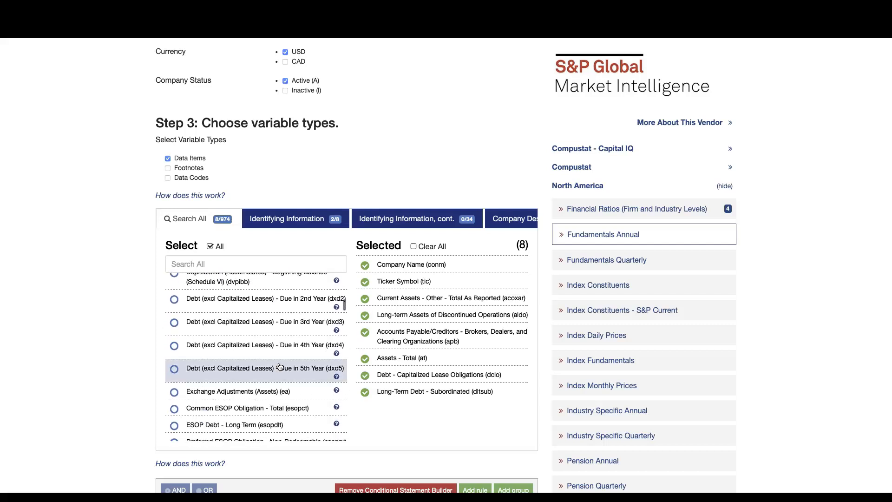
# Add Goodwill (gdwl) to the selected variables and look through the investment assets items that follow it.
pyautogui.scroll(-10, 280, 367)
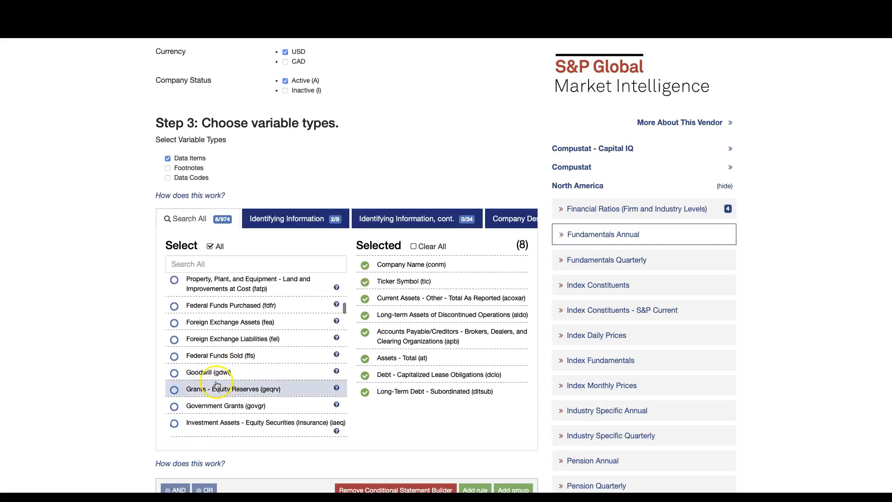
pyautogui.click(217, 377)
pyautogui.scroll(-1, 219, 383)
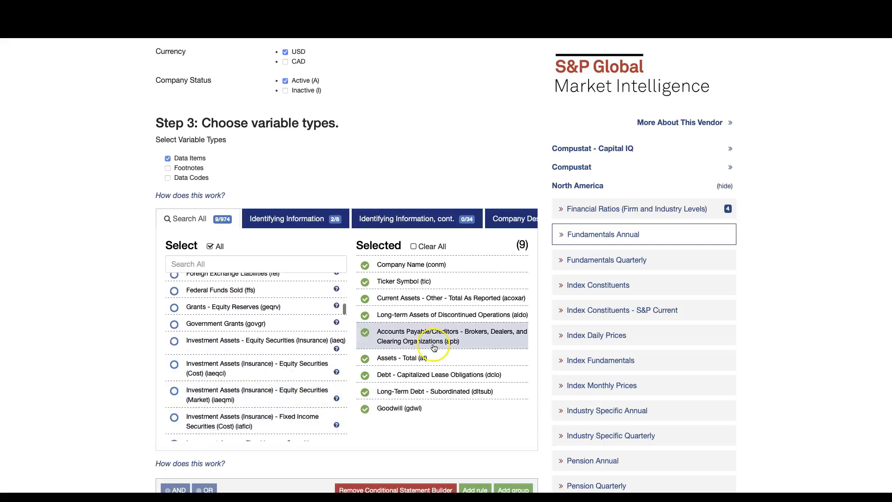
pyautogui.scroll(-5, 292, 379)
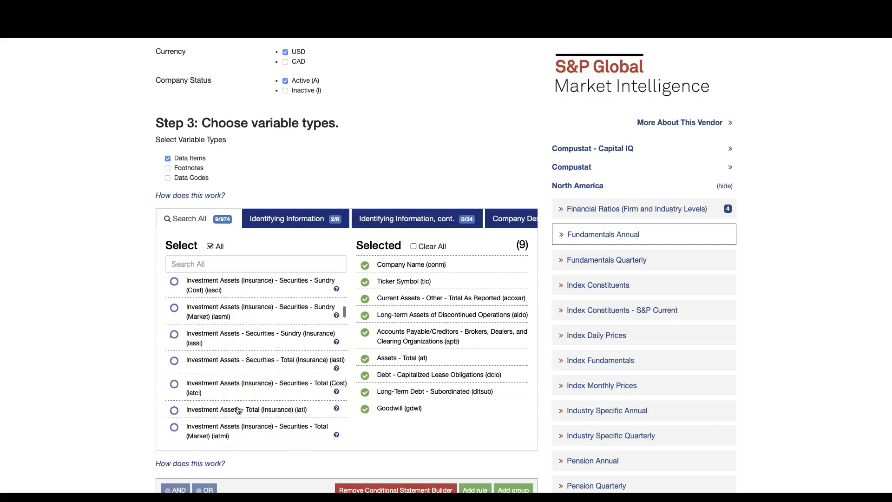
pyautogui.scroll(-2, 85, 403)
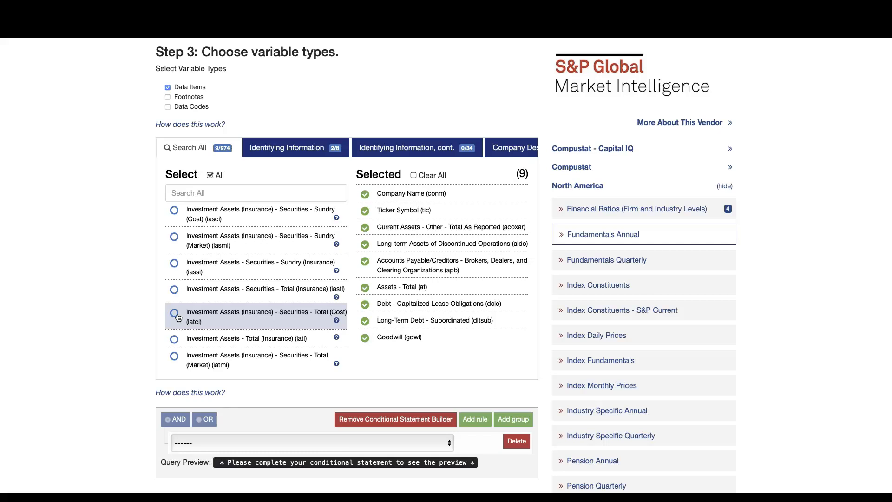
# Remove the conditional statement builder from the query.
pyautogui.scroll(-3, 369, 407)
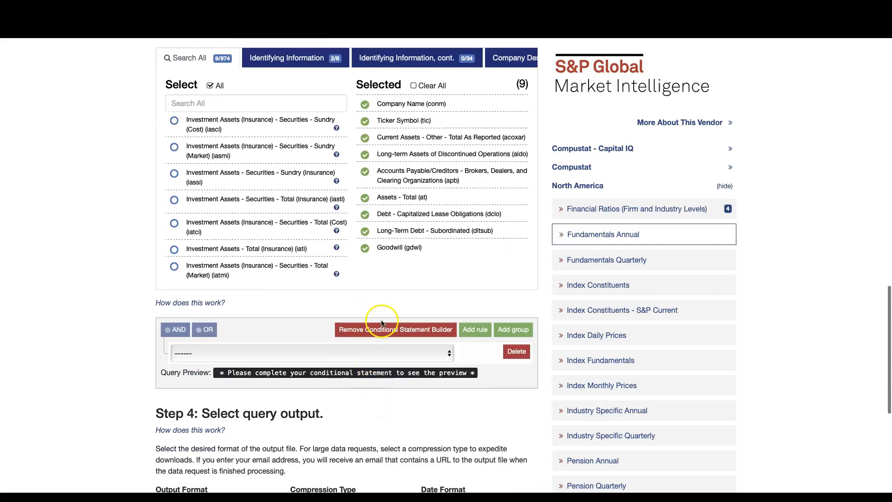
pyautogui.click(374, 328)
pyautogui.scroll(-3, 54, 367)
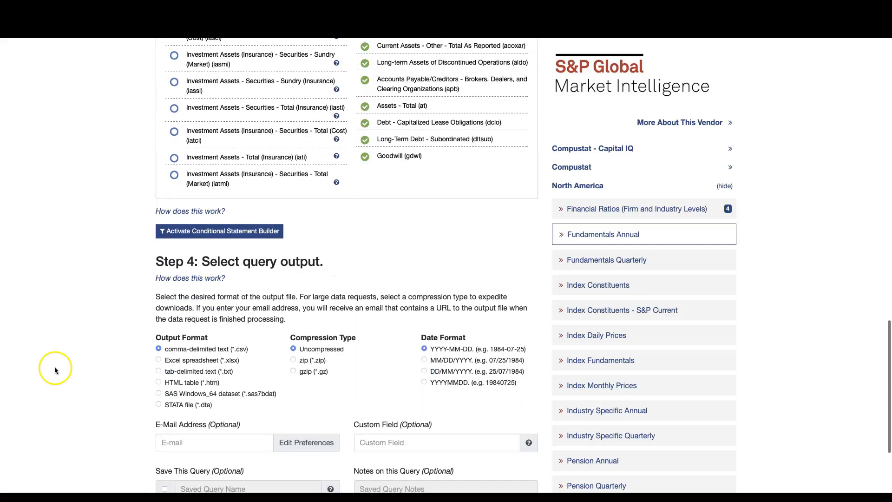
# Set the output format to Excel spreadsheet (*.xlsx) and the compression type to zip (*.zip).
pyautogui.scroll(-3, 198, 327)
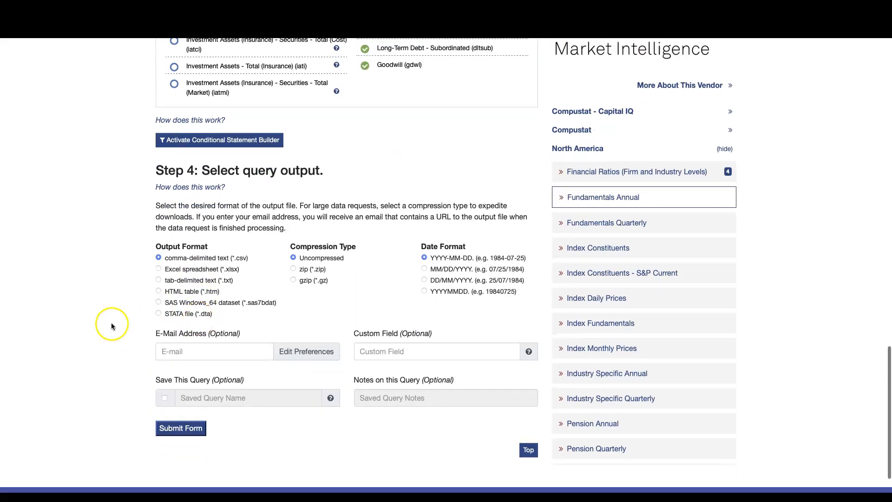
pyautogui.click(159, 270)
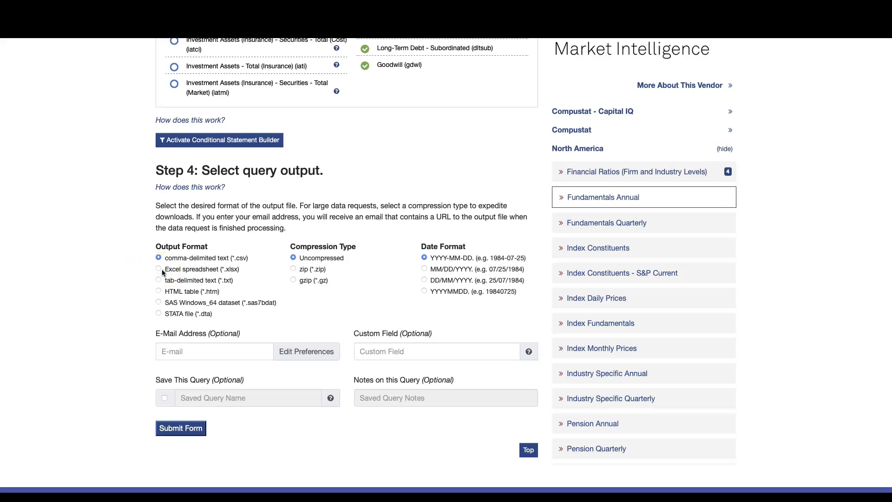
pyautogui.click(320, 282)
pyautogui.click(310, 270)
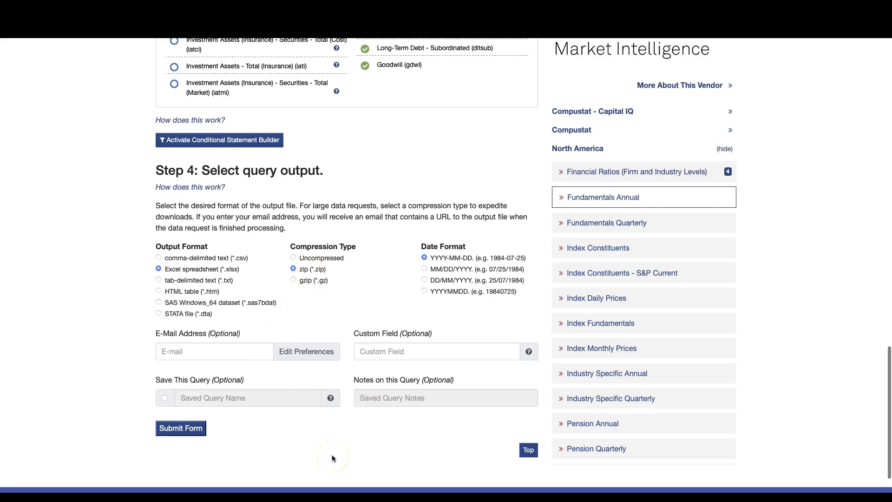
pyautogui.click(304, 298)
# Submit the query form and open the submitted query's results page in a new tab.
pyautogui.scroll(-3, 304, 298)
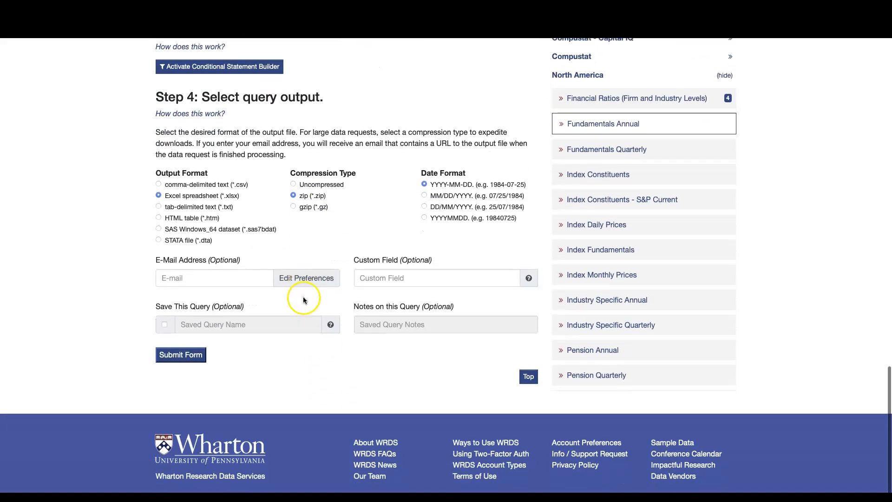
pyautogui.click(182, 353)
pyautogui.click(91, 208)
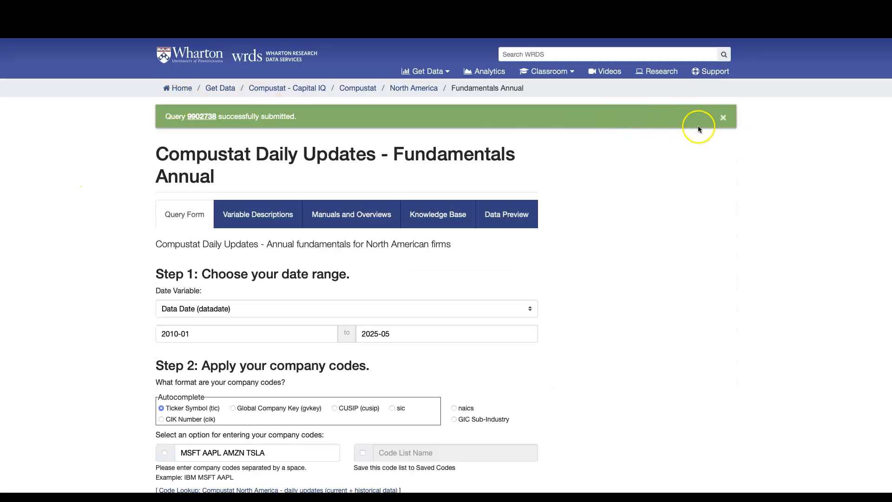
pyautogui.rightClick(205, 120)
pyautogui.click(233, 121)
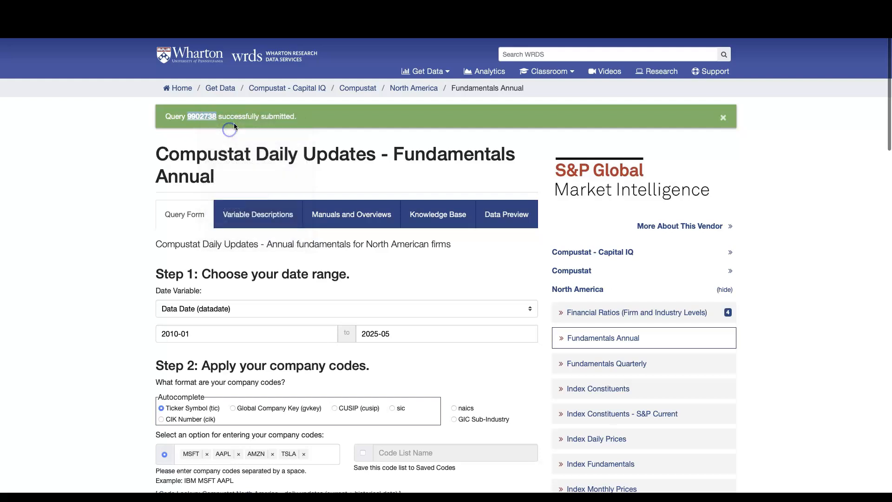
pyautogui.scroll(1, 233, 122)
pyautogui.click(513, 21)
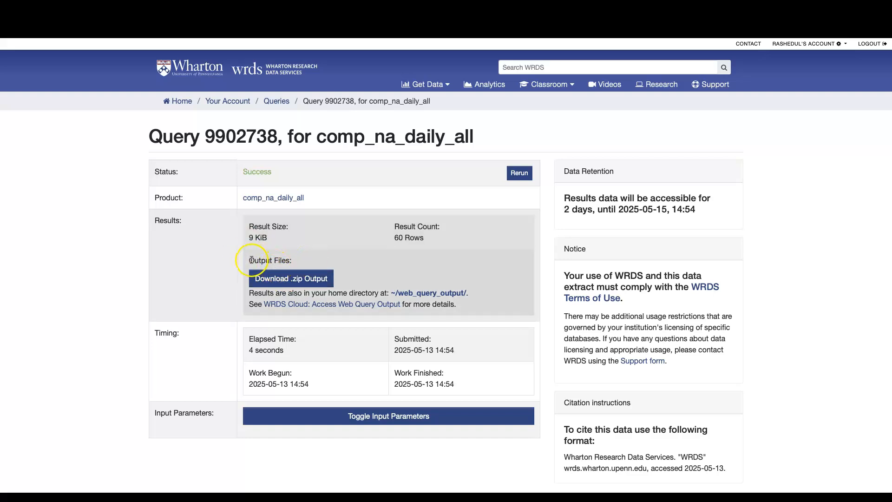
# Download the zip output and open the downloaded v90e3ns0iazzgiuc.xlsx from Finder in Excel, enlarged to fill the screen.
pyautogui.click(277, 280)
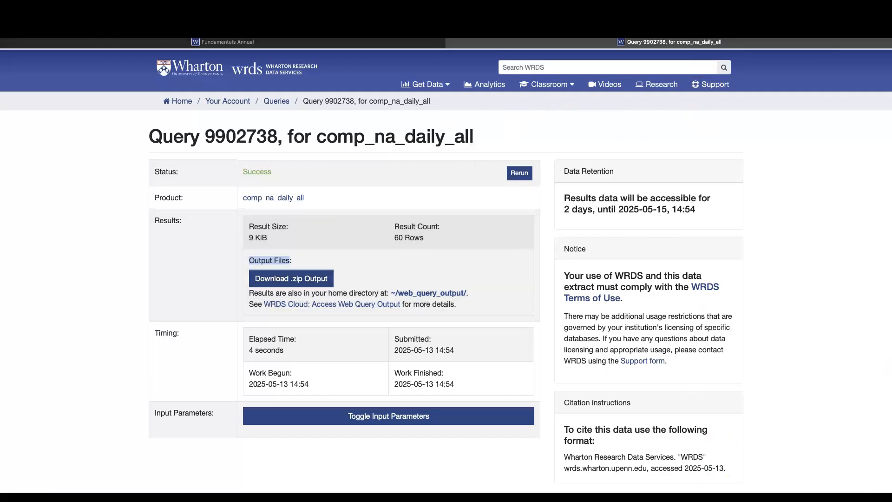
pyautogui.click(693, 483)
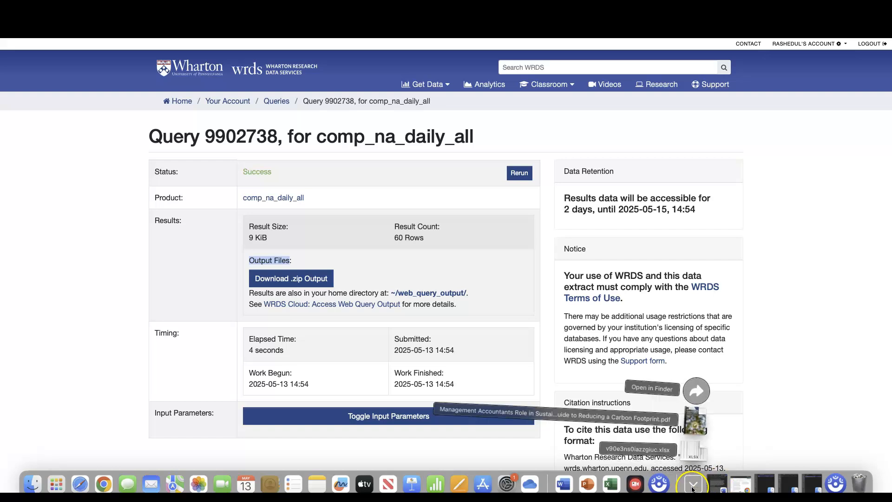
pyautogui.click(698, 380)
pyautogui.click(171, 57)
pyautogui.doubleClick(171, 56)
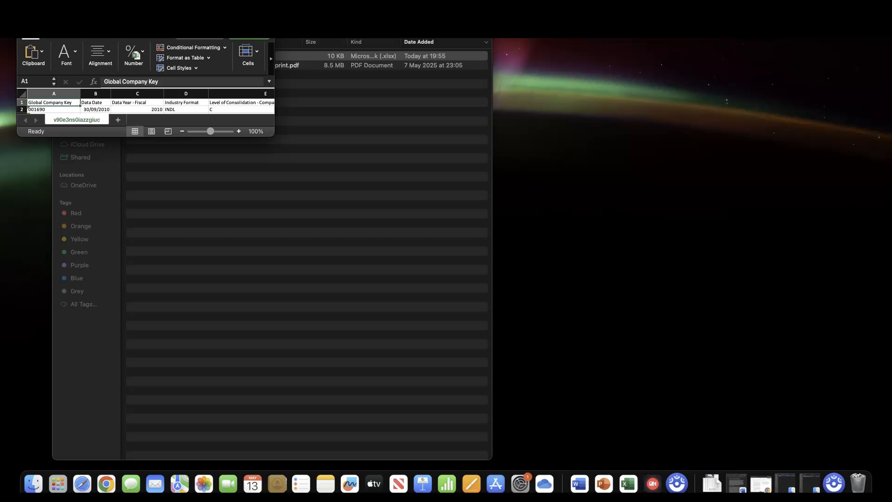
pyautogui.click(44, 21)
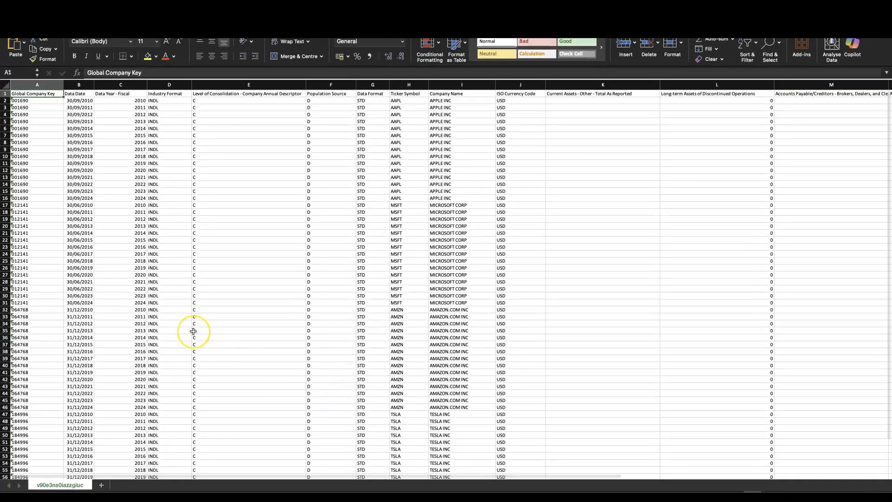
# Review the row 1 headers of the downloaded data from Global Company Key through Ticker Symbol.
pyautogui.scroll(-2, 193, 331)
pyautogui.scroll(5, 193, 331)
pyautogui.scroll(5, 193, 331)
pyautogui.hscroll(-4, 193, 331)
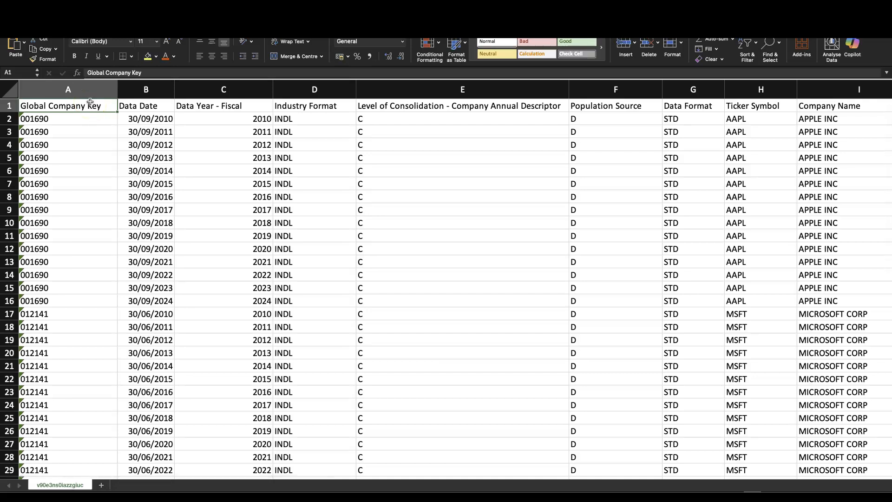
pyautogui.press('Right')
pyautogui.press('Left')
pyautogui.press('Right')
pyautogui.press('Right')
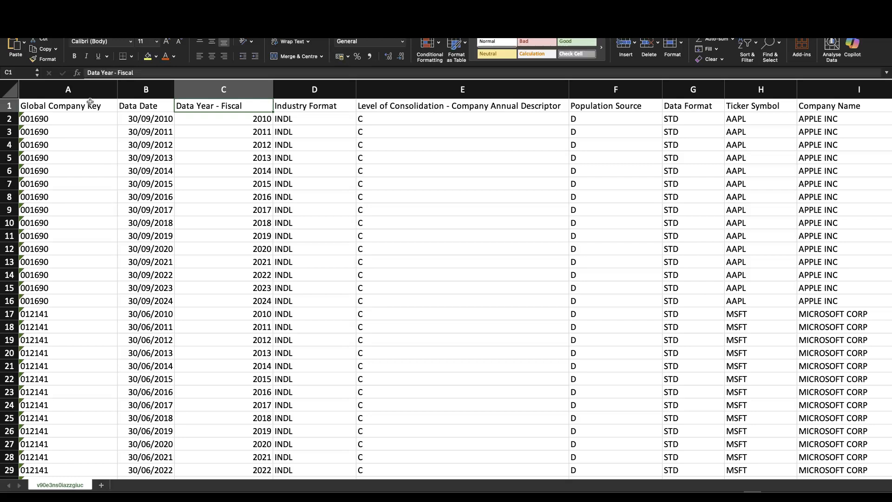
pyautogui.press('Left')
pyautogui.press('Left')
pyautogui.press('Right')
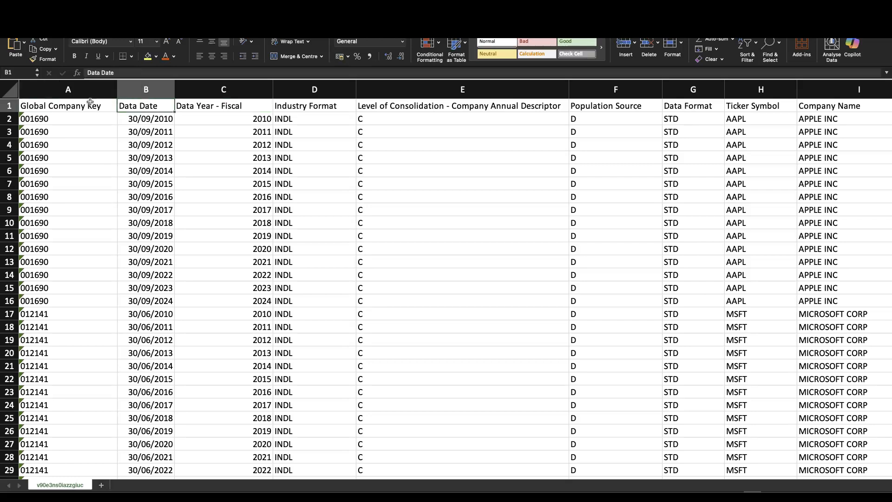
pyautogui.press('Right')
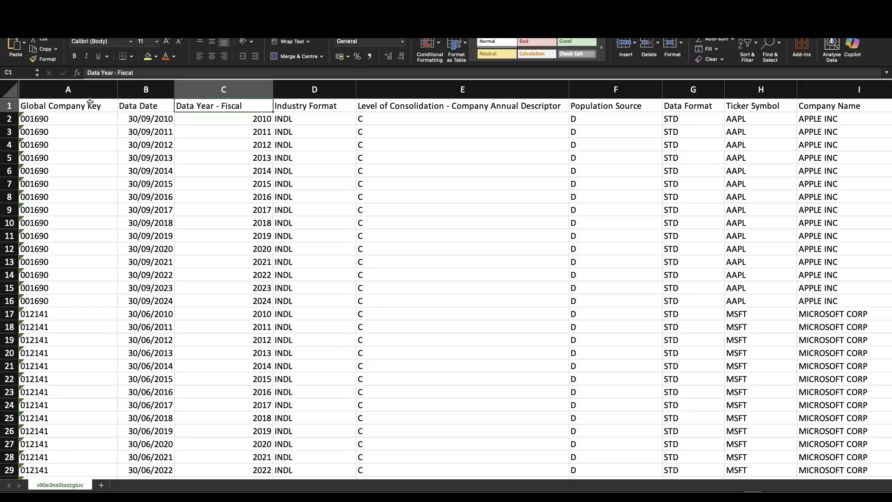
pyautogui.press('Right')
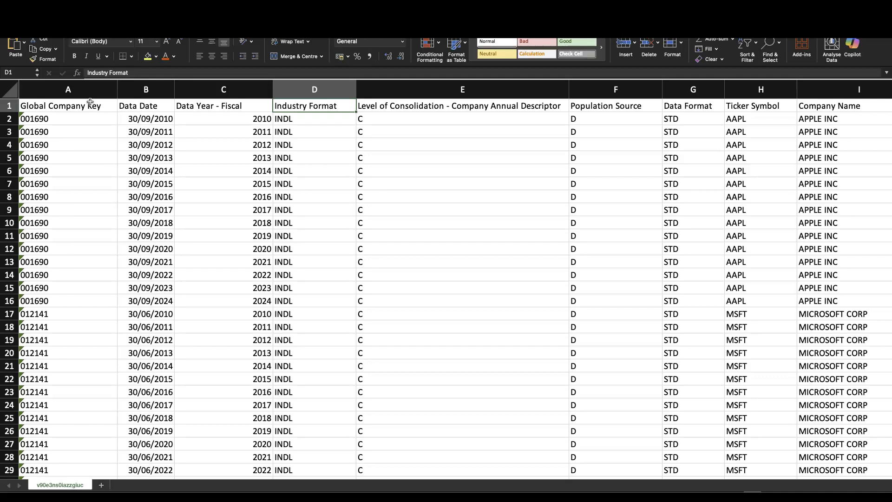
pyautogui.press('Right')
pyautogui.press('Right')
pyautogui.press('Right')
pyautogui.press('Right')
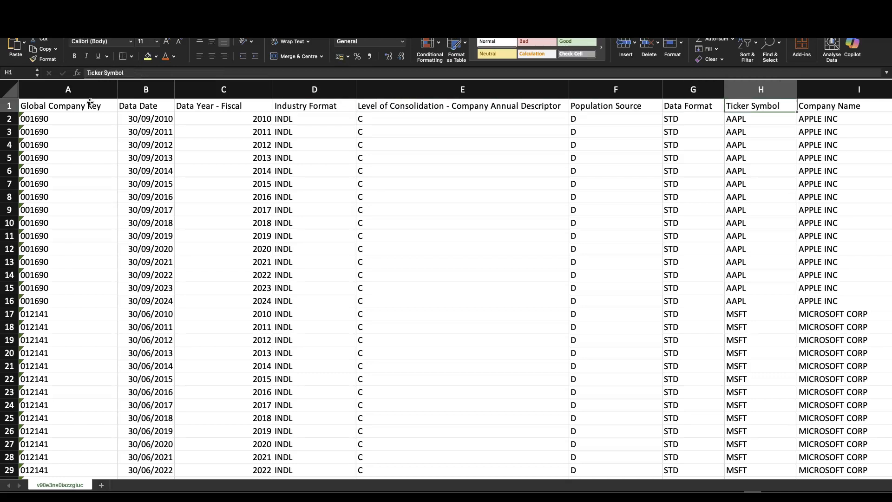
# Review the remaining row 1 headers from Company Name through Active/Inactive Status Marker.
pyautogui.press('Right')
pyautogui.press('Right')
pyautogui.press('Right')
pyautogui.press('Right')
pyautogui.press('Right')
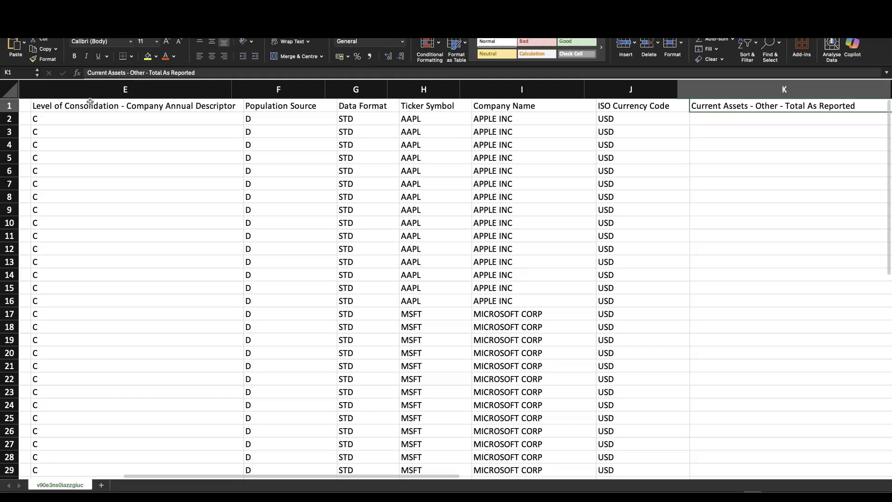
pyautogui.press('Left')
pyautogui.press('Left')
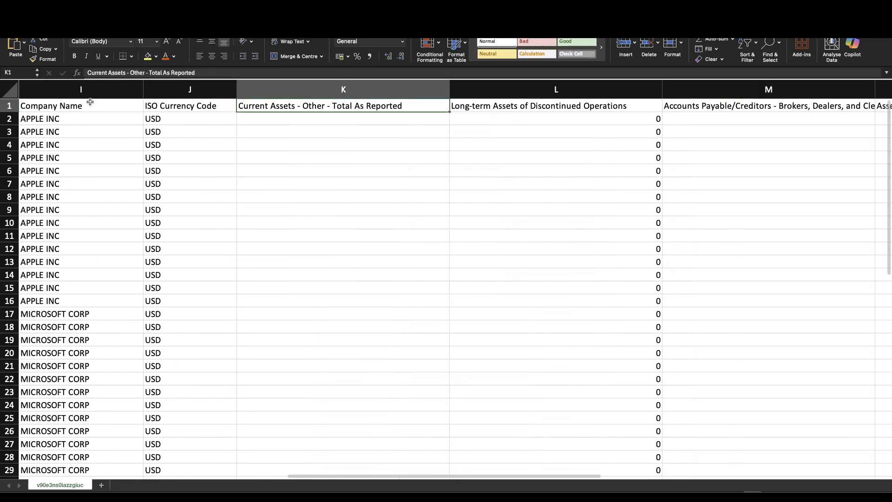
pyautogui.press('Right')
pyautogui.press('Right')
pyautogui.press('Right')
pyautogui.press('Right')
pyautogui.press('Left')
pyautogui.press('Right')
pyautogui.press('Right')
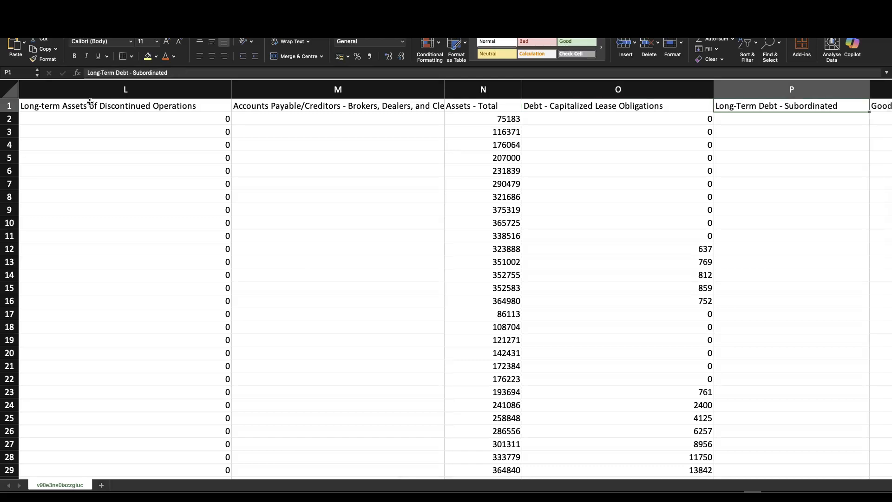
pyautogui.press('Right')
pyautogui.press('Right')
pyautogui.press('Left')
pyautogui.press('Right')
pyautogui.press('Right')
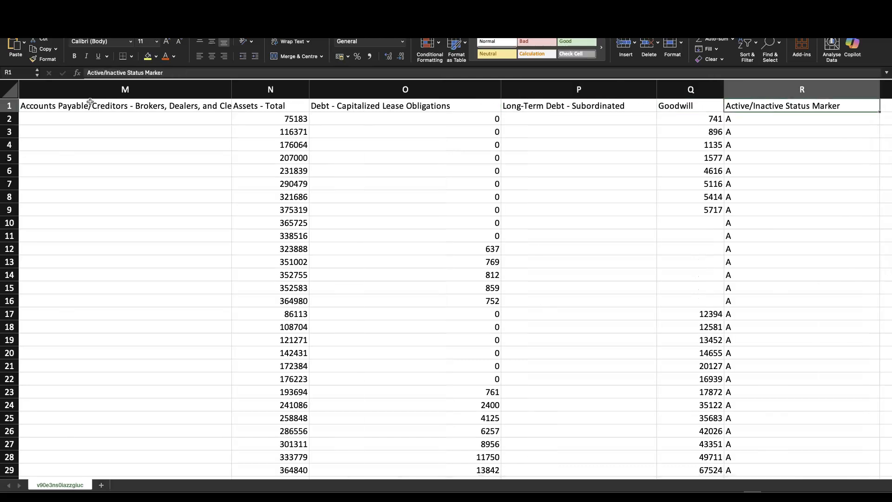
# Go back over the financial variable headers from Goodwill to Current Assets - Other and Long-term Assets of Discontinued Operations.
pyautogui.press('Left')
pyautogui.press('Left')
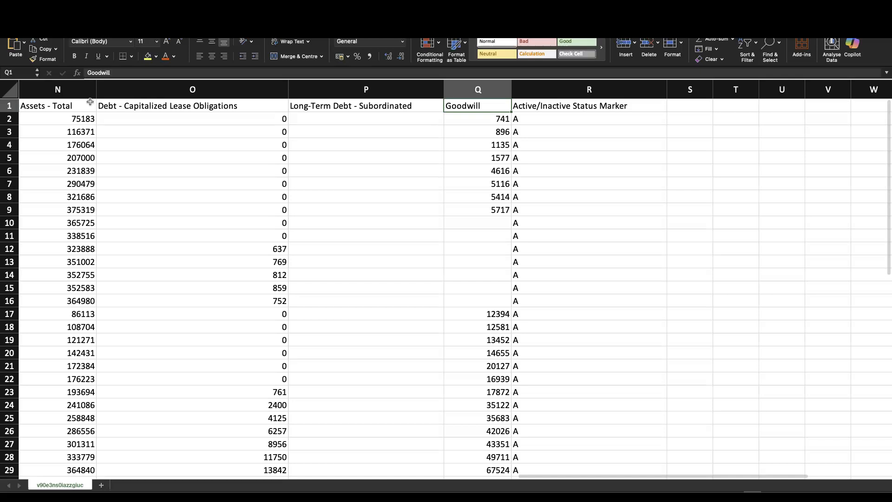
pyautogui.press('Left')
pyautogui.press('Left')
pyautogui.press('Left')
pyautogui.press('Left')
pyautogui.press('Left')
pyautogui.press('Left')
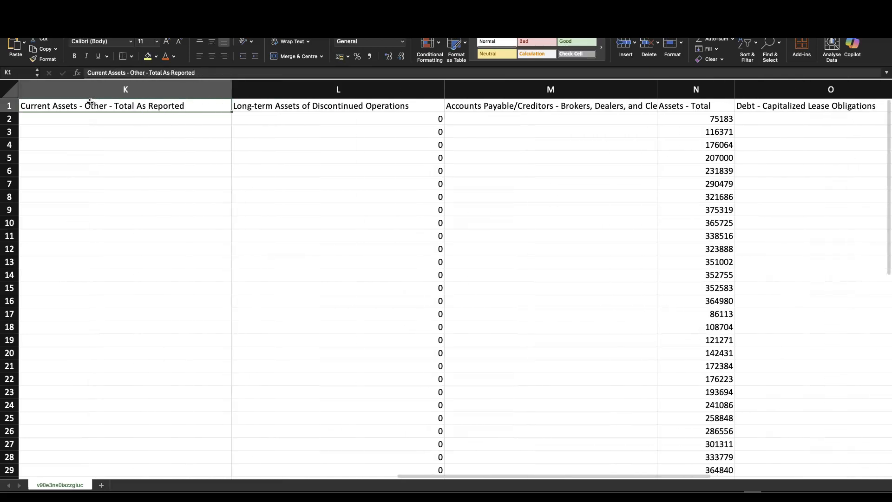
pyautogui.press('Right')
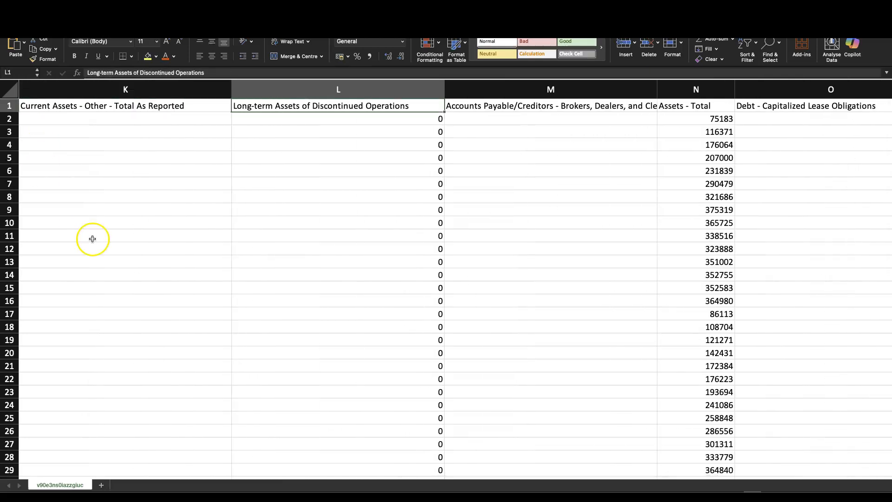
# Examine the Assets - Total and Debt - Capitalized Lease Obligations columns, and look through the rows of all companies.
pyautogui.scroll(-5, 92, 238)
pyautogui.moveTo(555, 92); pyautogui.dragTo(558, 88)
pyautogui.click(545, 99)
pyautogui.click(546, 105)
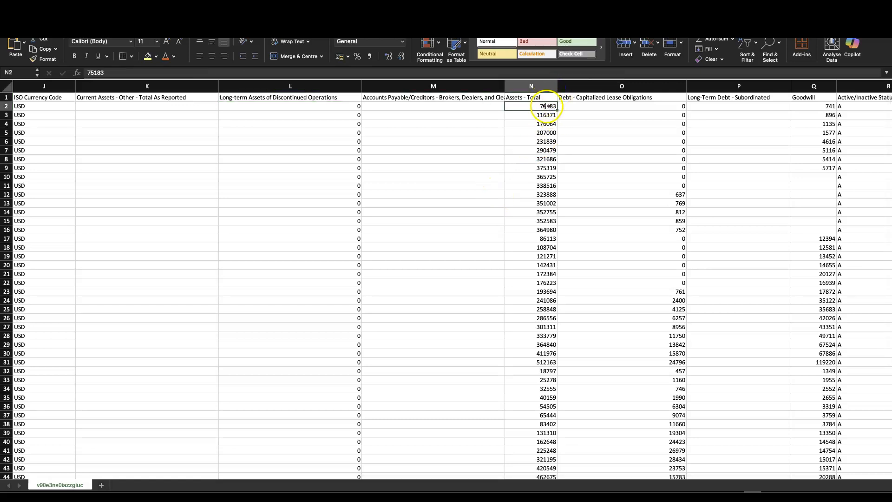
pyautogui.click(633, 103)
pyautogui.click(640, 99)
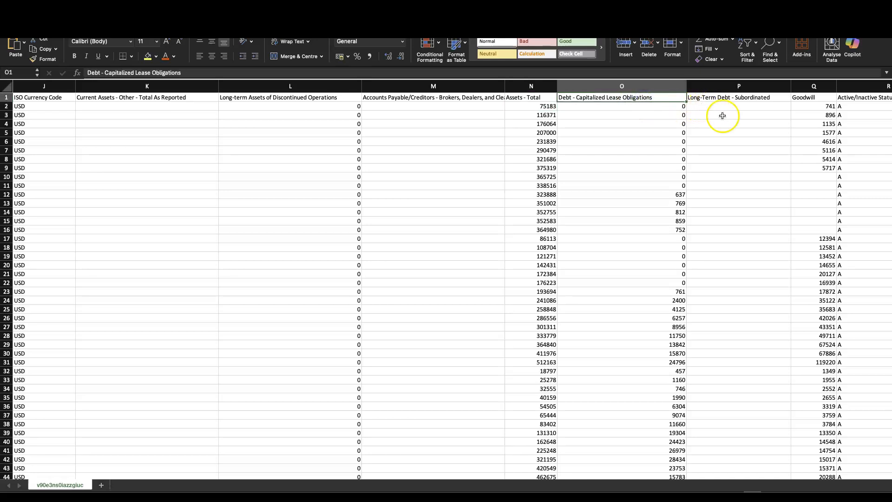
pyautogui.hscroll(5, 720, 116)
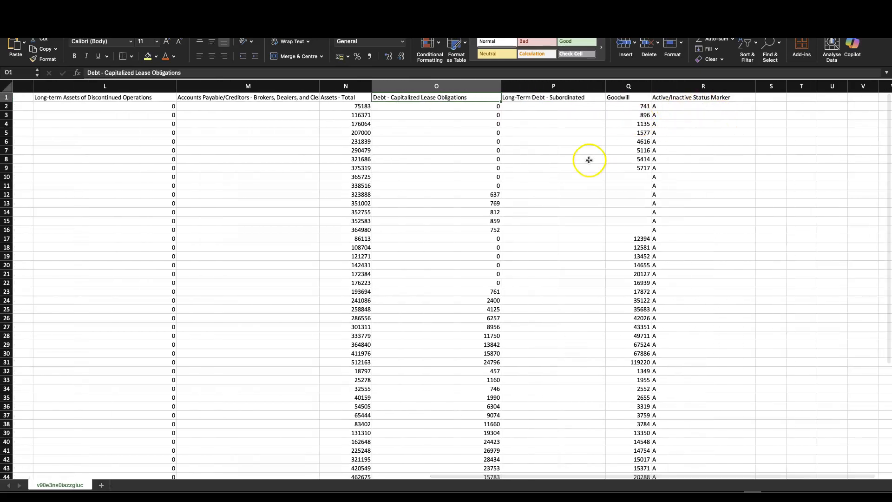
pyautogui.hscroll(-10, 589, 159)
pyautogui.scroll(-8, 589, 159)
pyautogui.scroll(8, 589, 159)
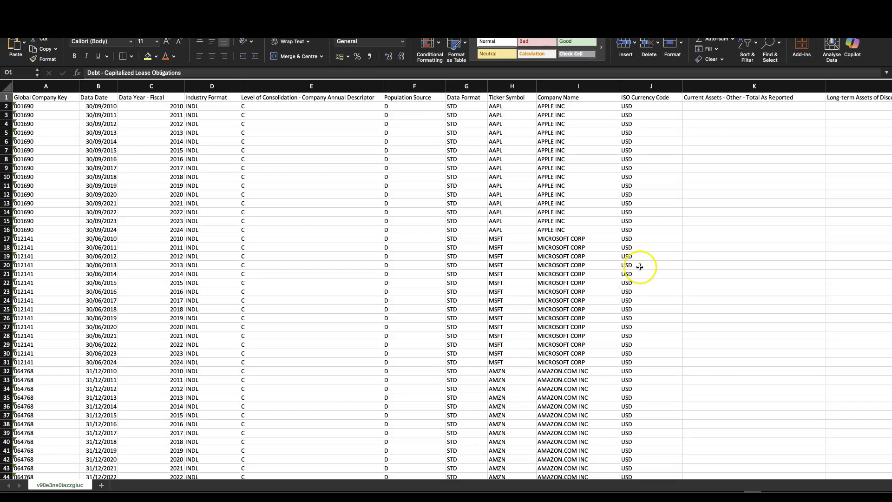
# Switch back to WRDS in the browser and open the Simplified Financial Statement Extract form from Compustat's North America page.
pyautogui.hotkey('ctrl', 'Left')
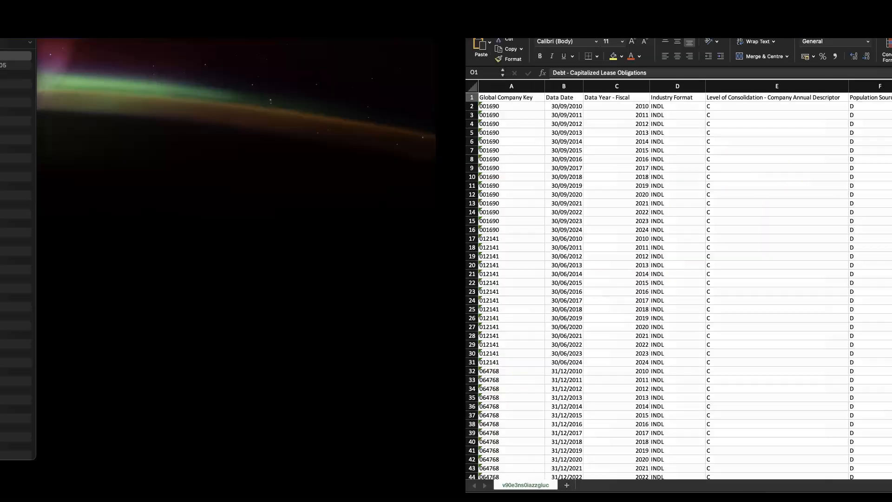
pyautogui.click(348, 480)
pyautogui.press('super+bracketleft')
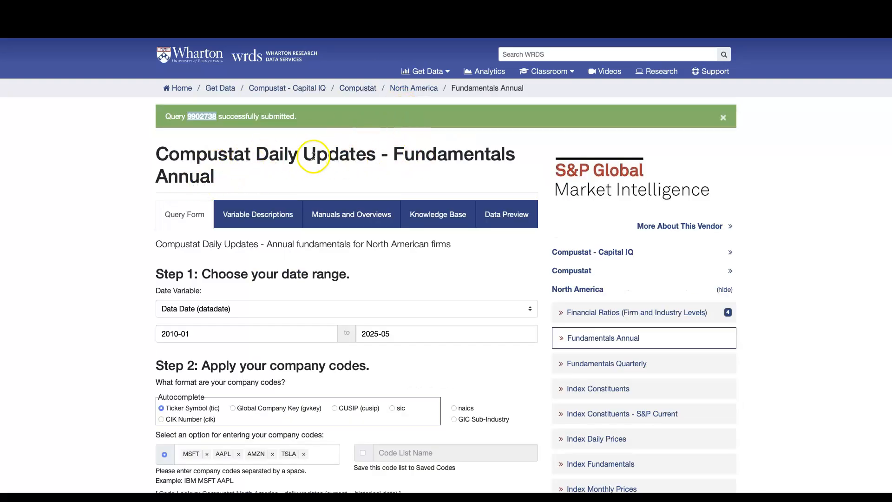
pyautogui.click(413, 89)
pyautogui.scroll(-4, 153, 360)
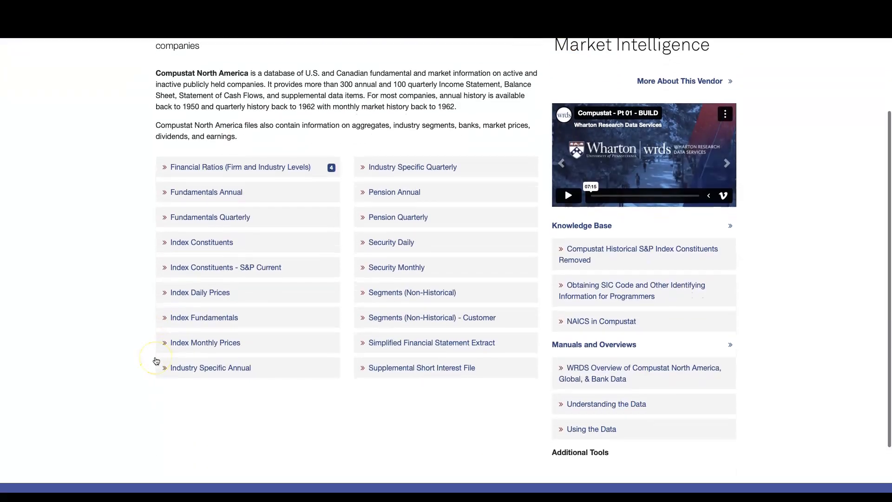
pyautogui.click(443, 337)
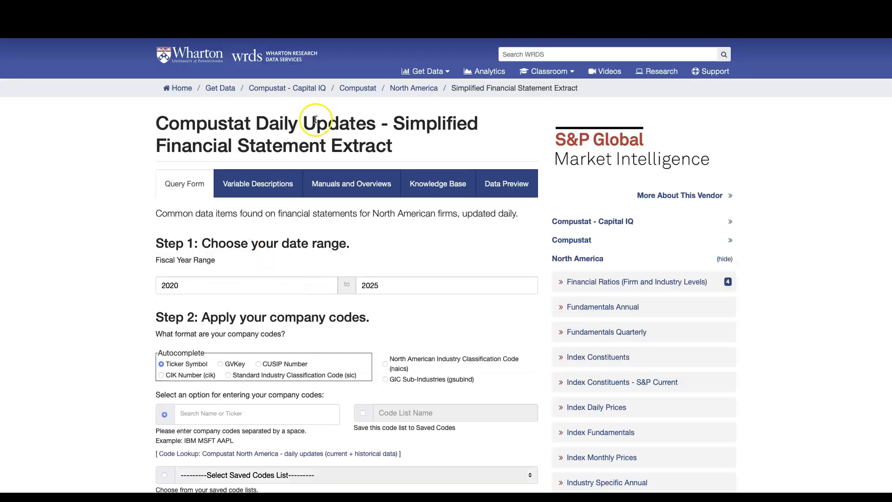
# Look through the Simplified Financial Statement Extract query form and its list of available variables.
pyautogui.scroll(-5, 151, 357)
pyautogui.scroll(-6, 150, 355)
pyautogui.scroll(-7, 244, 159)
pyautogui.scroll(-6, 244, 159)
pyautogui.scroll(-7, 228, 216)
pyautogui.scroll(5, 94, 230)
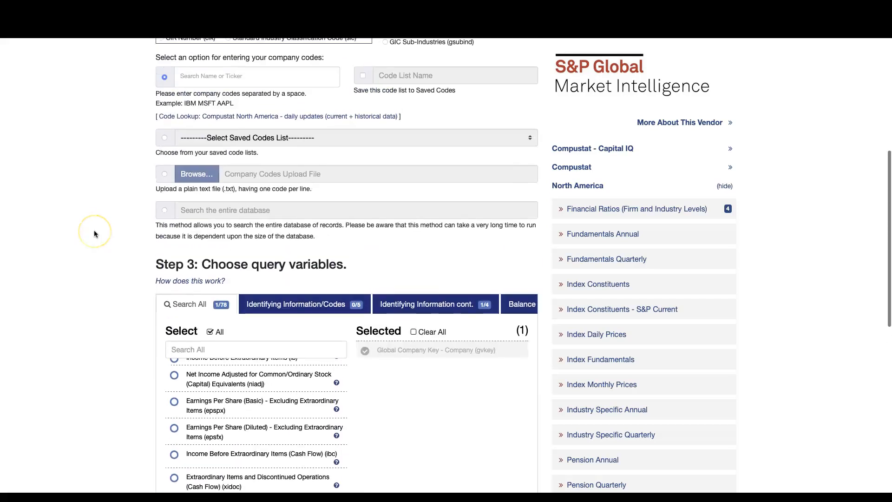
pyautogui.scroll(7, 94, 230)
# Check how far back the starting fiscal year can be chosen, and leave the date range unchanged.
pyautogui.click(254, 266)
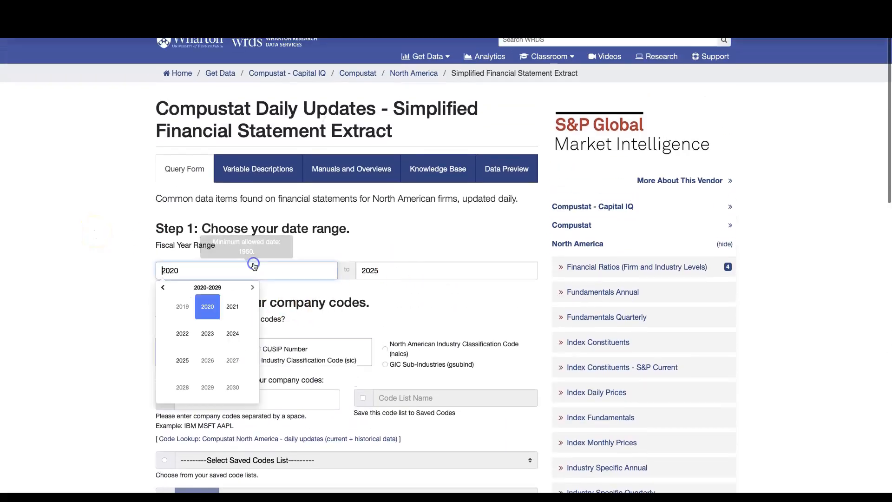
pyautogui.click(193, 287)
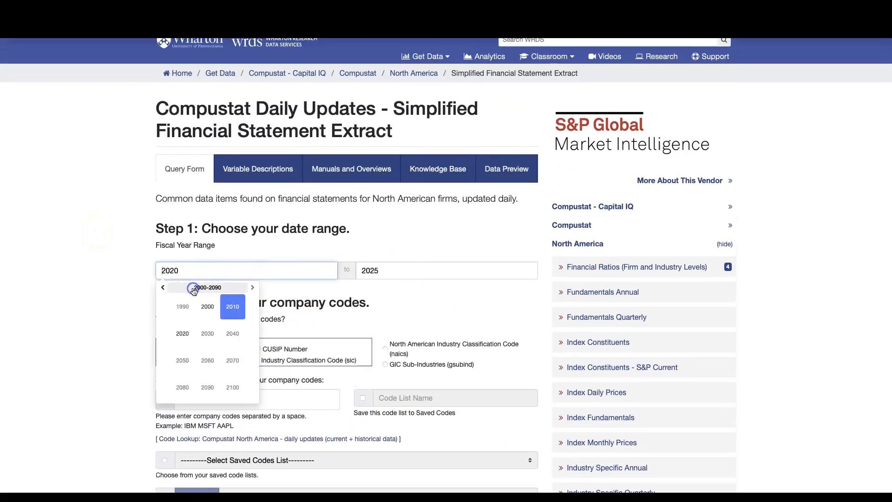
pyautogui.click(163, 287)
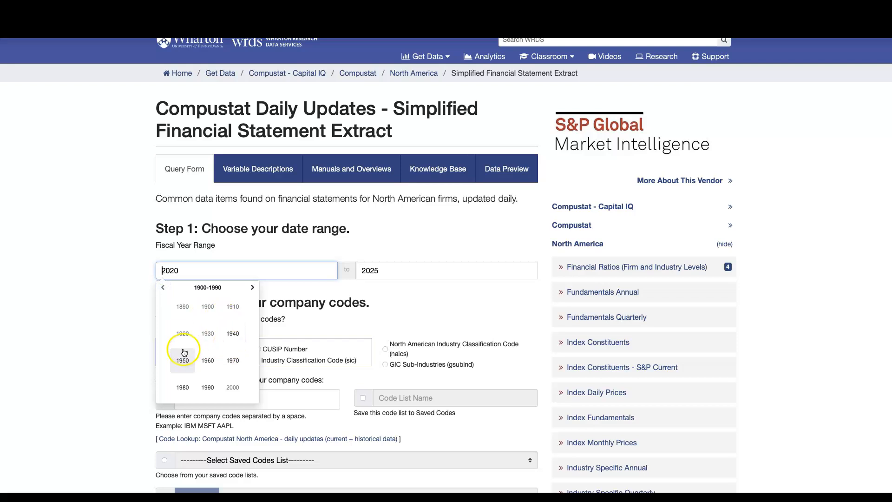
pyautogui.click(117, 270)
pyautogui.scroll(1, 114, 261)
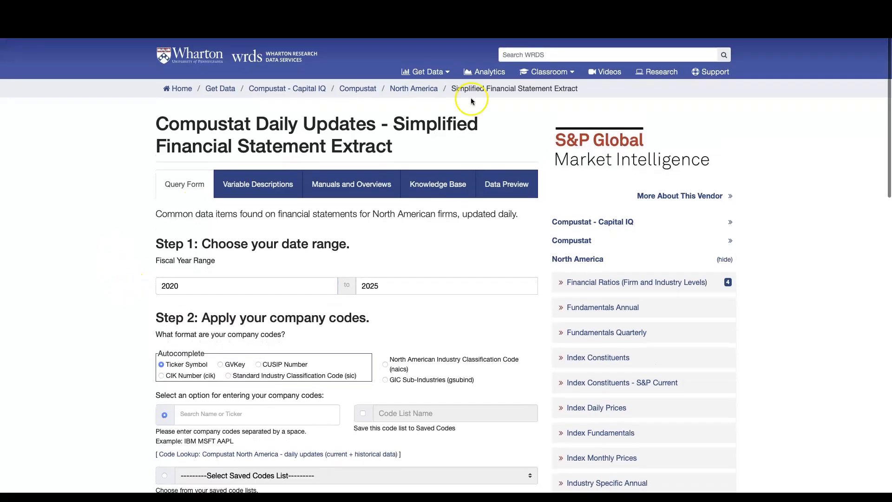
# Return to the North America dataset list and open the Index Fundamentals query form.
pyautogui.click(419, 90)
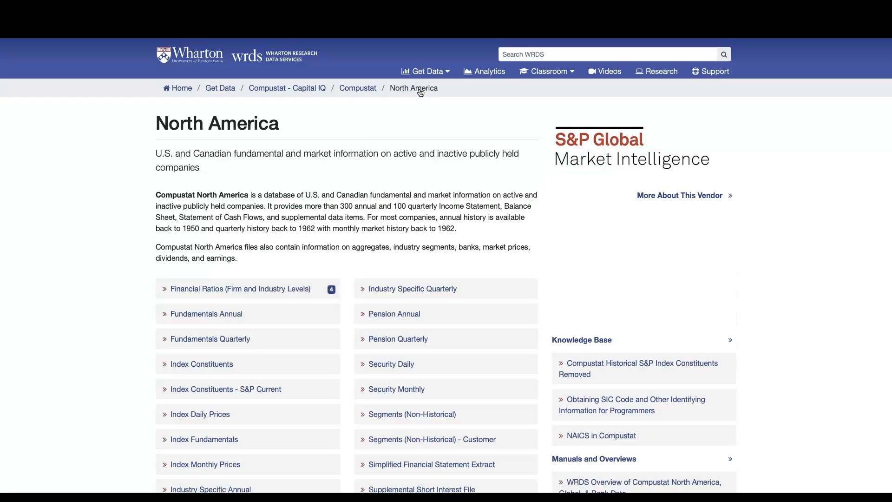
pyautogui.scroll(-1, 92, 401)
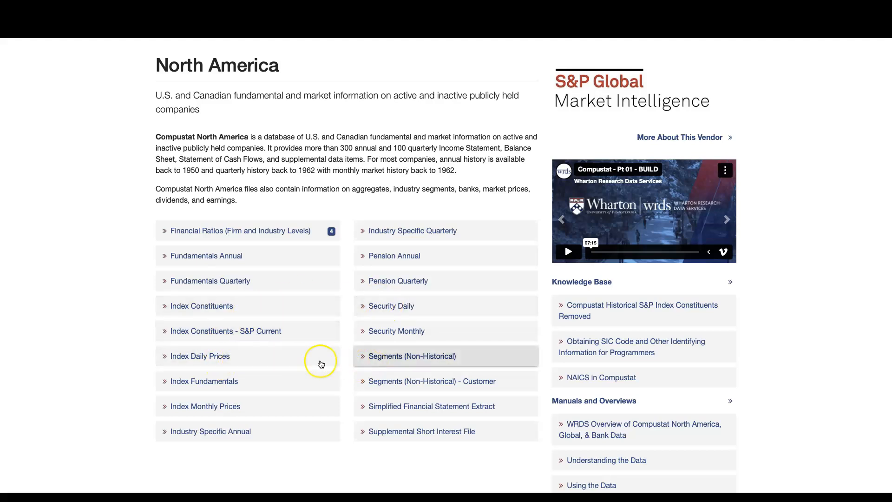
pyautogui.click(214, 381)
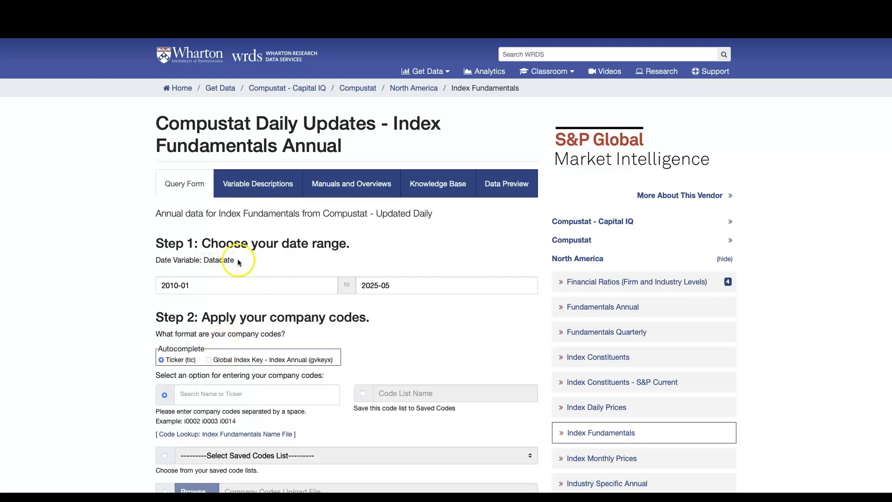
# Examine the Index Fundamentals query form and the index-level variables it offers.
pyautogui.scroll(-3, 182, 324)
pyautogui.scroll(-5, 182, 324)
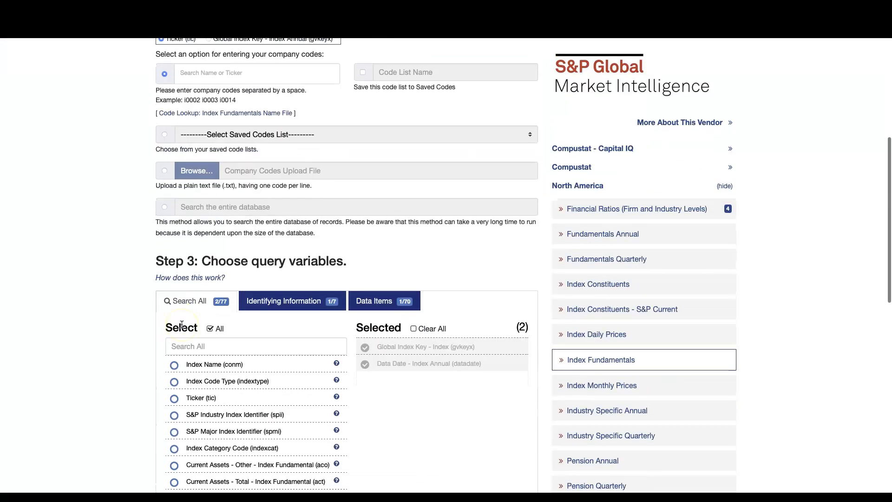
pyautogui.scroll(-4, 178, 409)
pyautogui.scroll(-3, 116, 390)
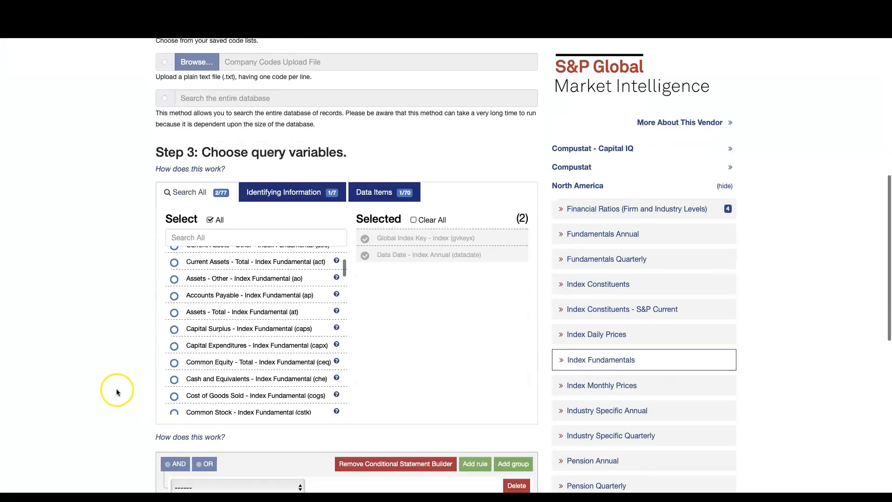
pyautogui.scroll(-5, 243, 292)
pyautogui.scroll(-10, 243, 291)
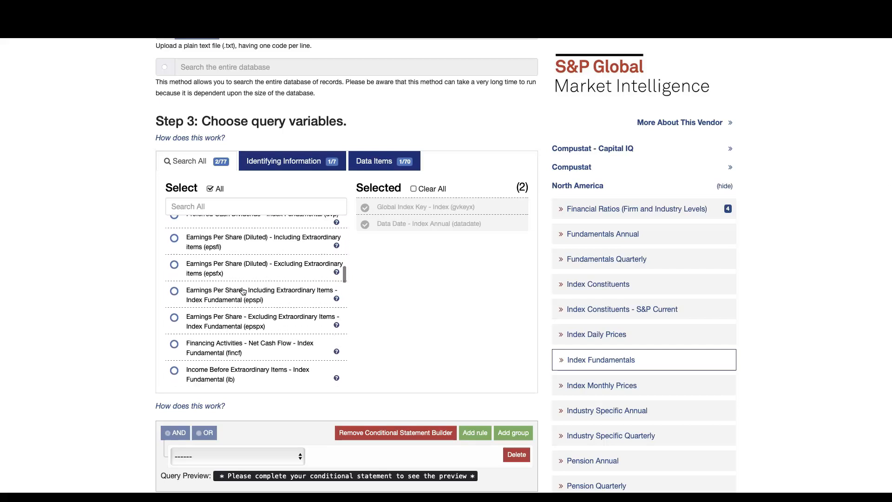
pyautogui.scroll(-10, 243, 291)
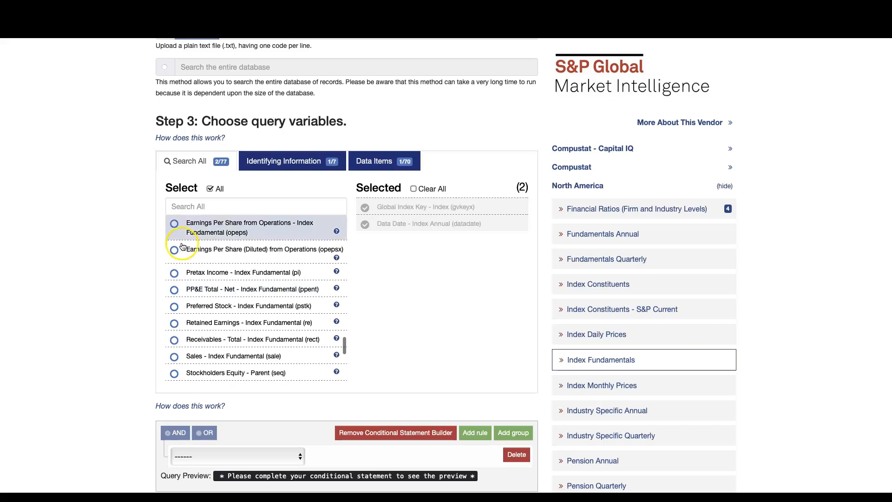
pyautogui.scroll(-5, 228, 307)
pyautogui.scroll(-2, 235, 310)
# Return to Compustat's North America page and look over its dataset list.
pyautogui.scroll(1, 235, 312)
pyautogui.scroll(15, 66, 321)
pyautogui.scroll(-1, 325, 251)
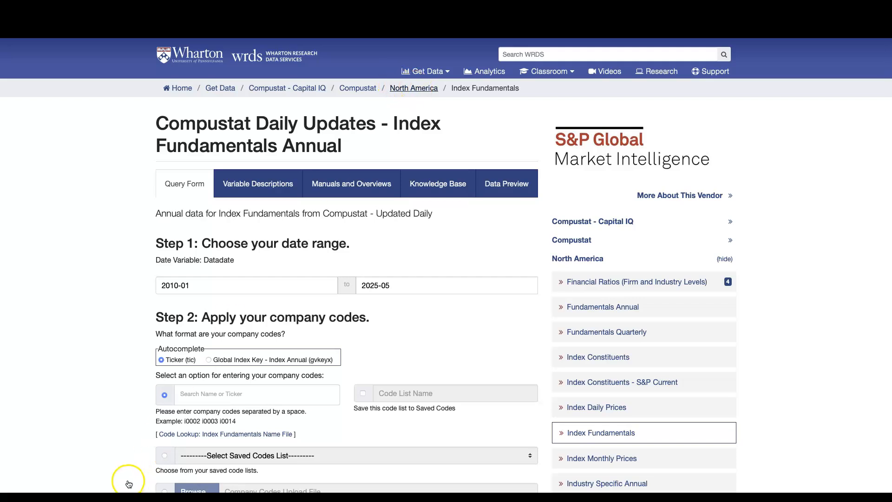
pyautogui.scroll(-2, 160, 353)
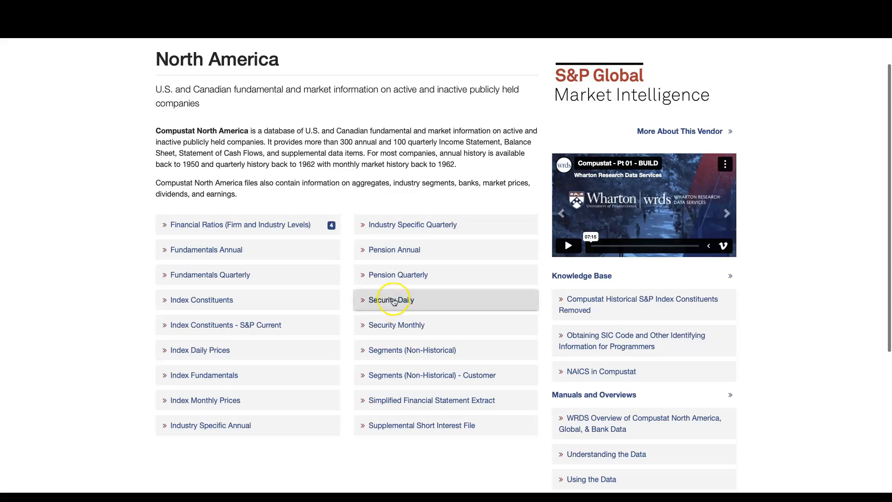
# Open the North America Security Monthly query form and examine the monthly price, dividend, volume and return variables it offers.
pyautogui.click(404, 328)
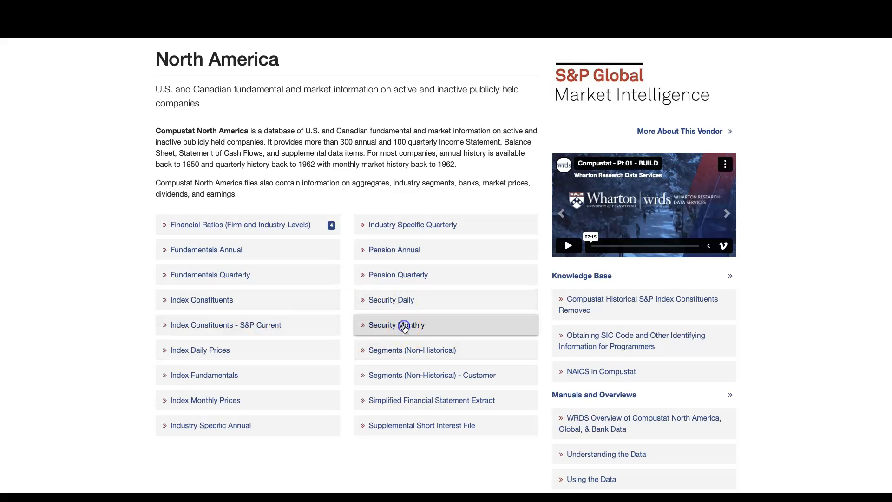
pyautogui.scroll(-10, 144, 358)
pyautogui.scroll(-2, 260, 387)
pyautogui.scroll(-10, 260, 387)
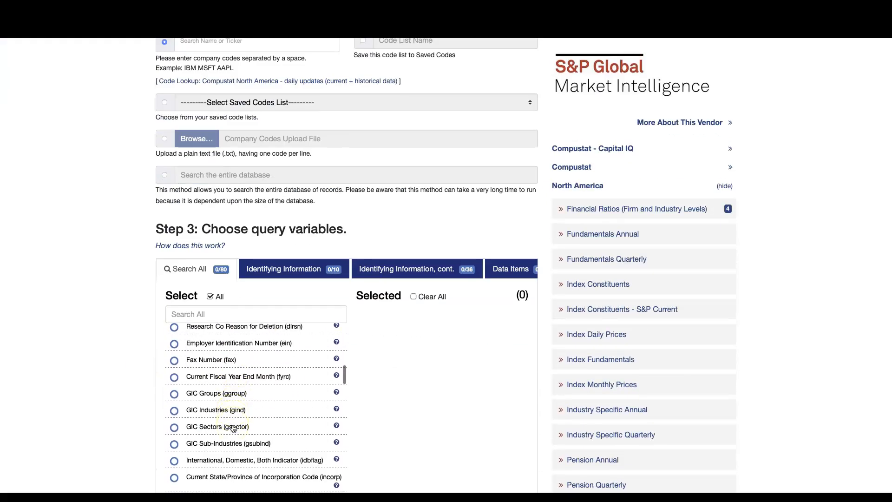
pyautogui.scroll(-10, 234, 428)
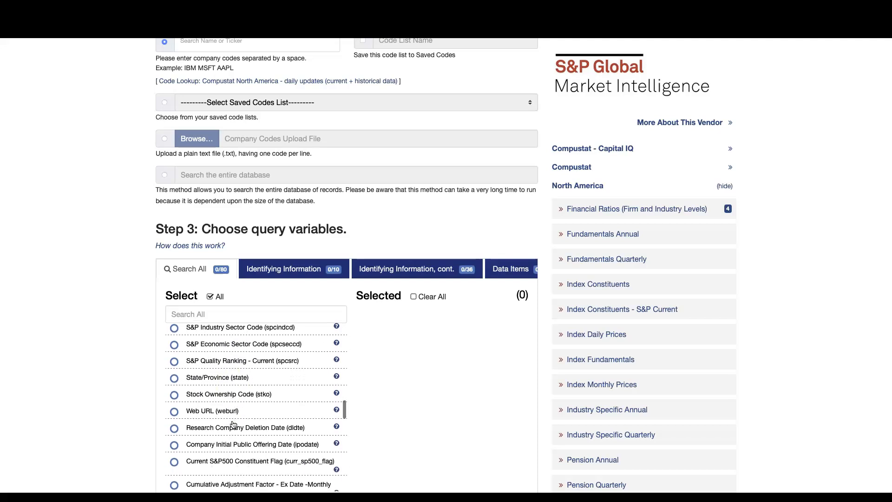
pyautogui.scroll(-2, 241, 411)
pyautogui.scroll(-8, 242, 411)
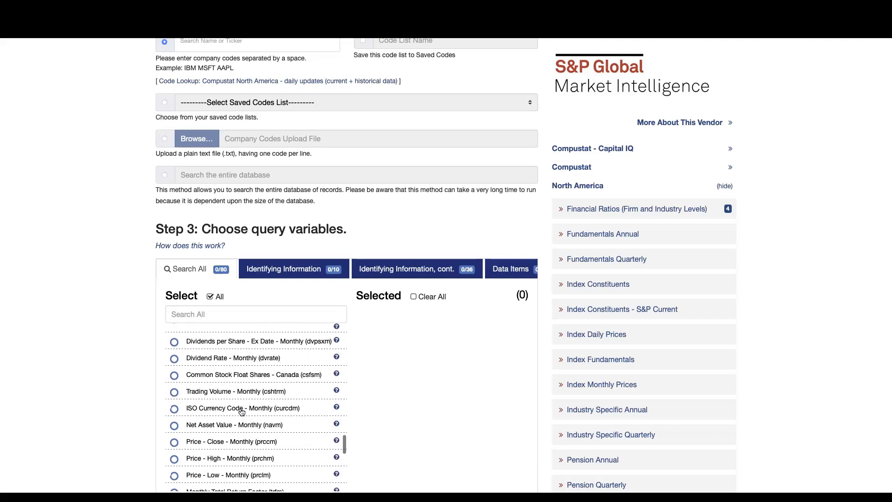
pyautogui.scroll(1, 246, 398)
pyautogui.scroll(-2, 247, 398)
pyautogui.scroll(-8, 241, 409)
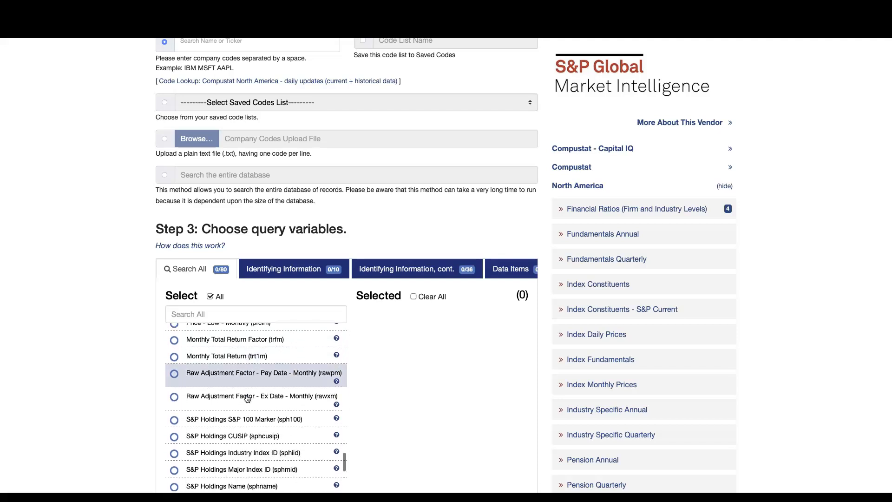
pyautogui.scroll(-2, 242, 428)
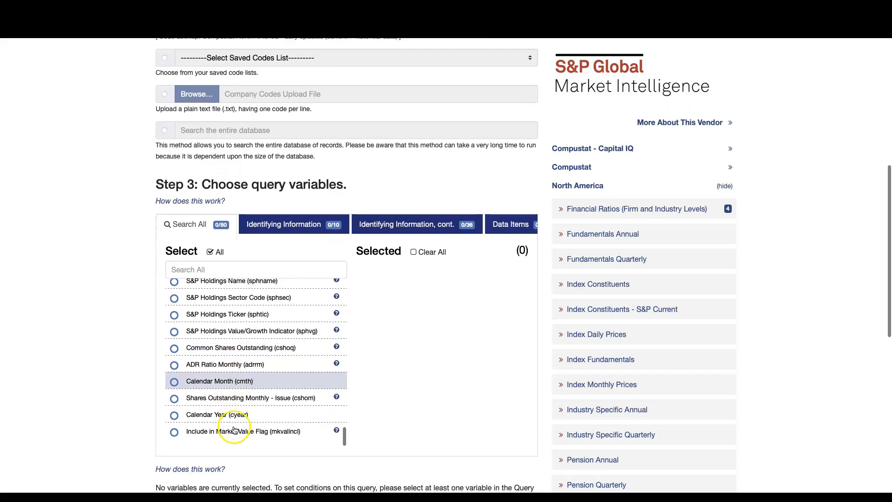
pyautogui.scroll(10, 142, 325)
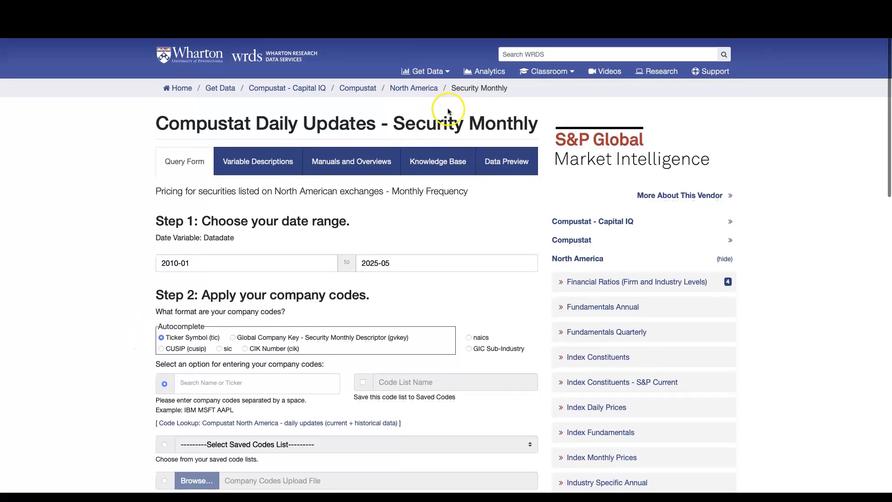
# Return to the Compustat overview and review its North America, Global and Bank dataset sections, including the Global coverage description.
pyautogui.click(357, 89)
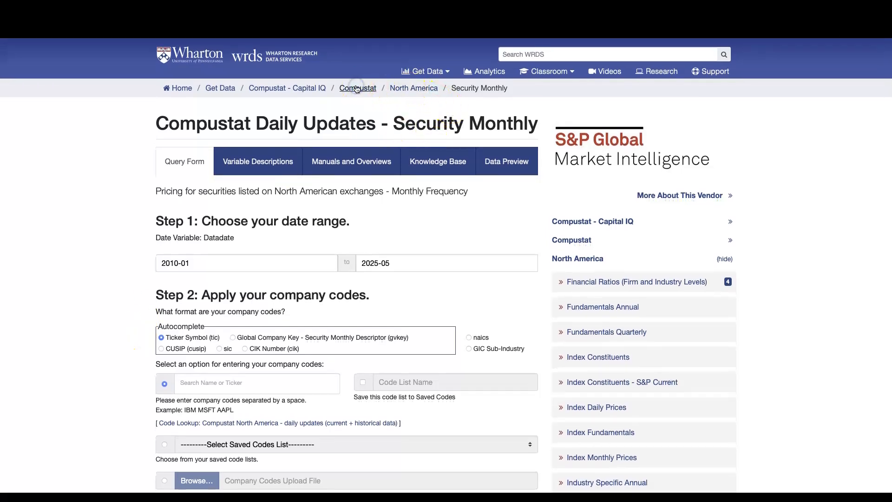
pyautogui.scroll(-2, 30, 354)
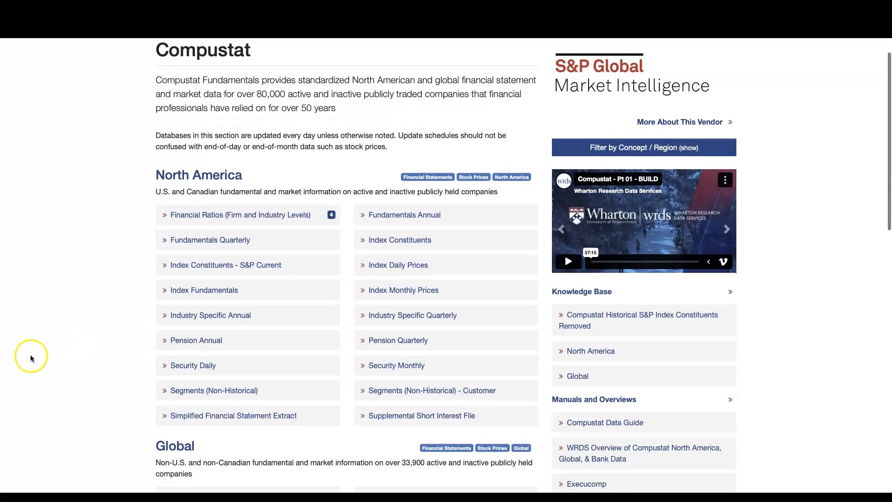
pyautogui.scroll(-1, 163, 351)
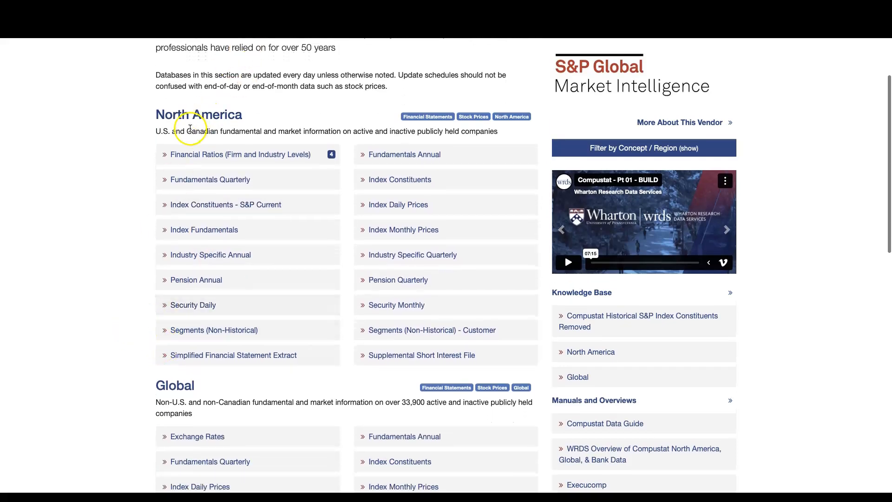
pyautogui.scroll(-5, 112, 314)
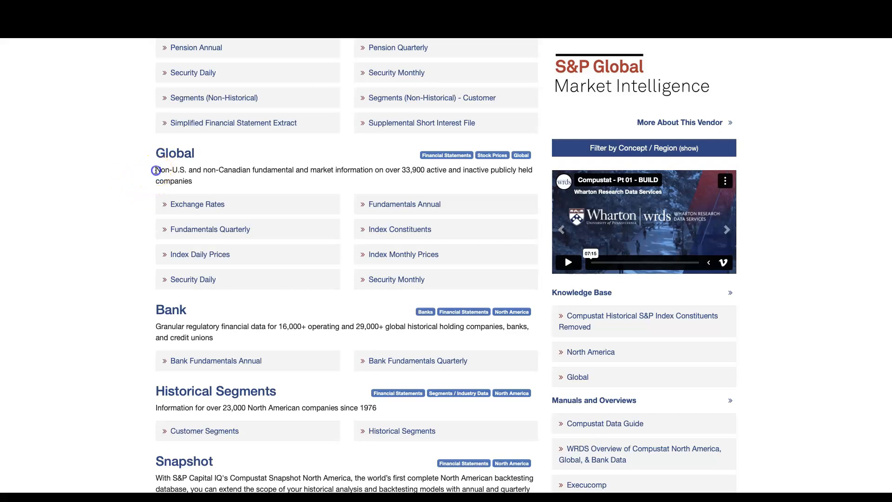
pyautogui.moveTo(194, 171); pyautogui.dragTo(290, 179)
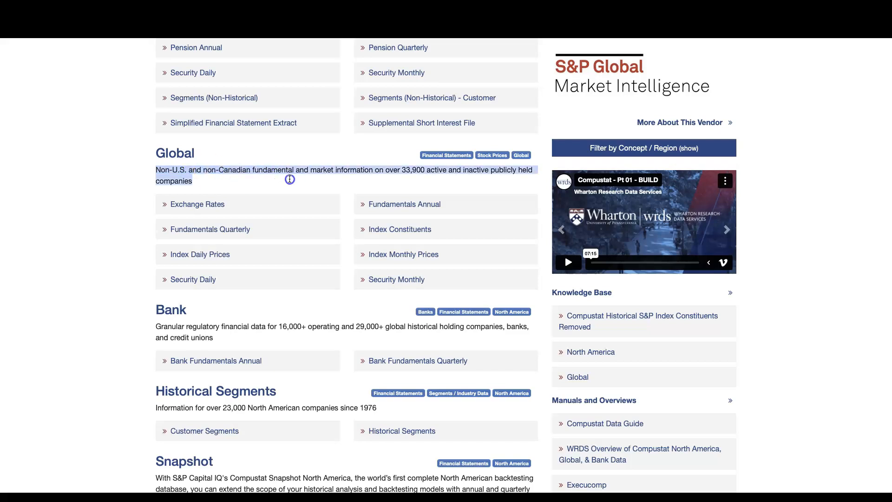
pyautogui.click(83, 242)
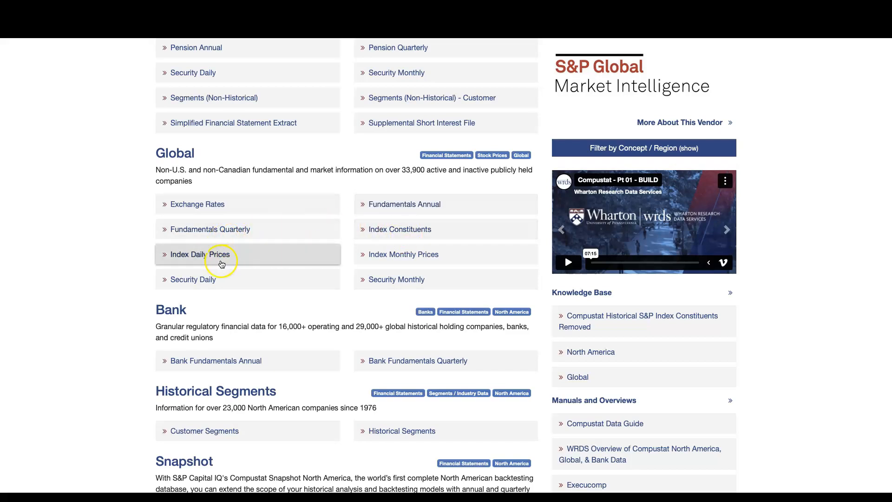
pyautogui.scroll(-2, 293, 286)
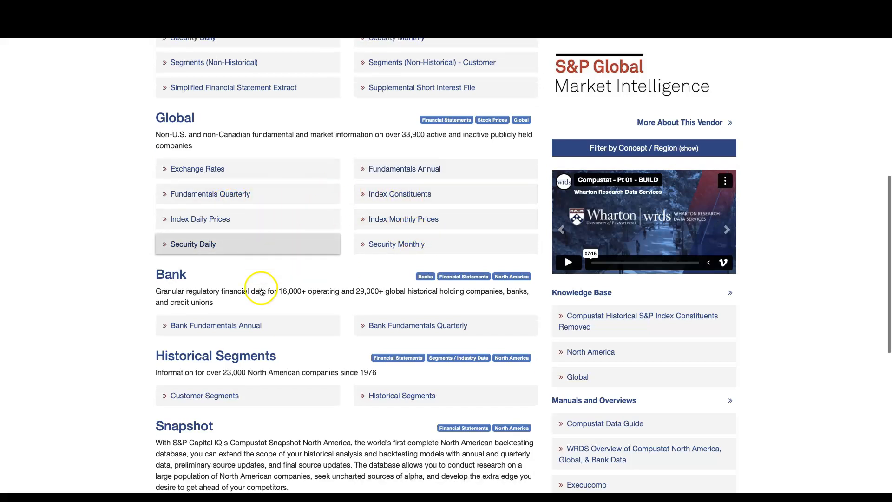
pyautogui.scroll(-3, 168, 216)
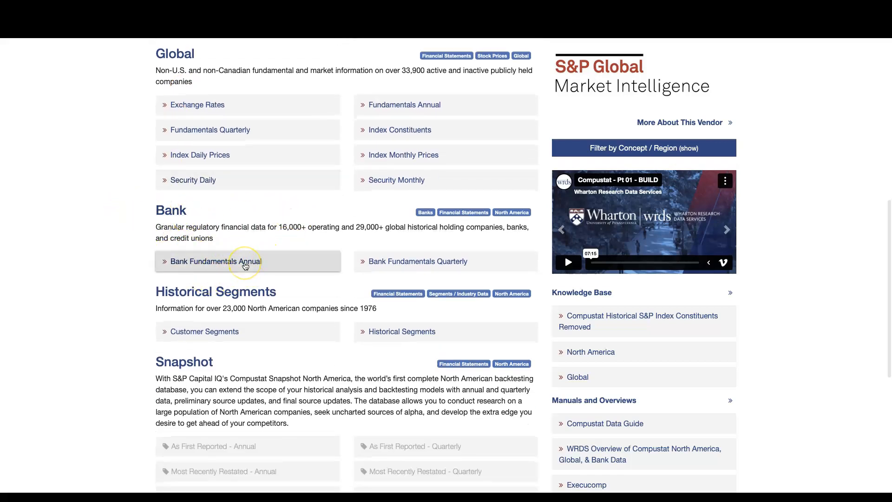
# Open the Bank Fundamentals Annual query form and review its date range, company code and screening options.
pyautogui.click(449, 260)
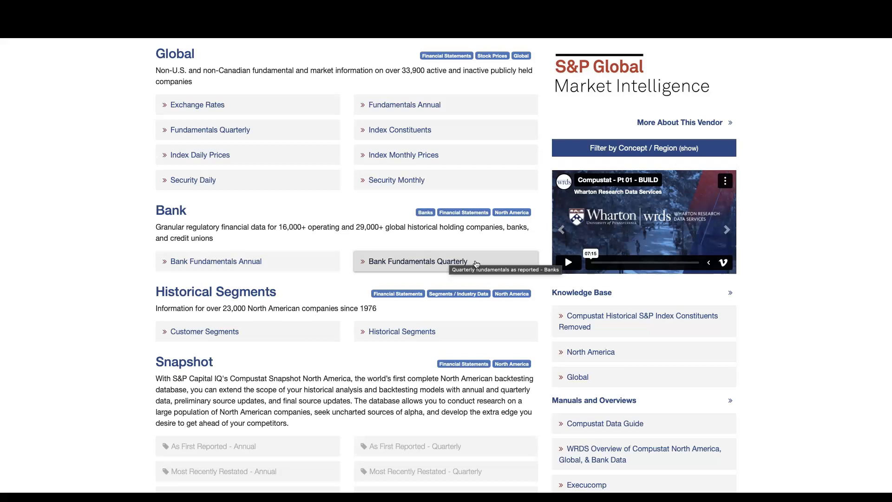
pyautogui.click(219, 257)
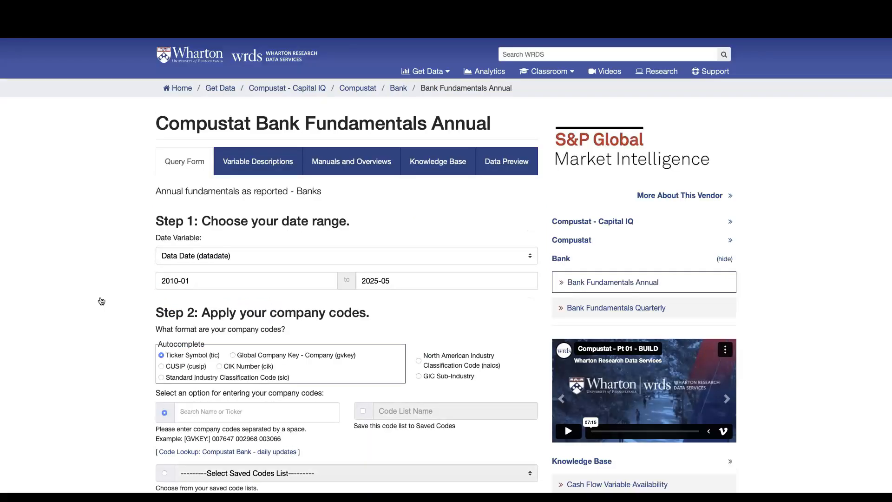
pyautogui.scroll(-6, 101, 300)
pyautogui.scroll(5, 101, 300)
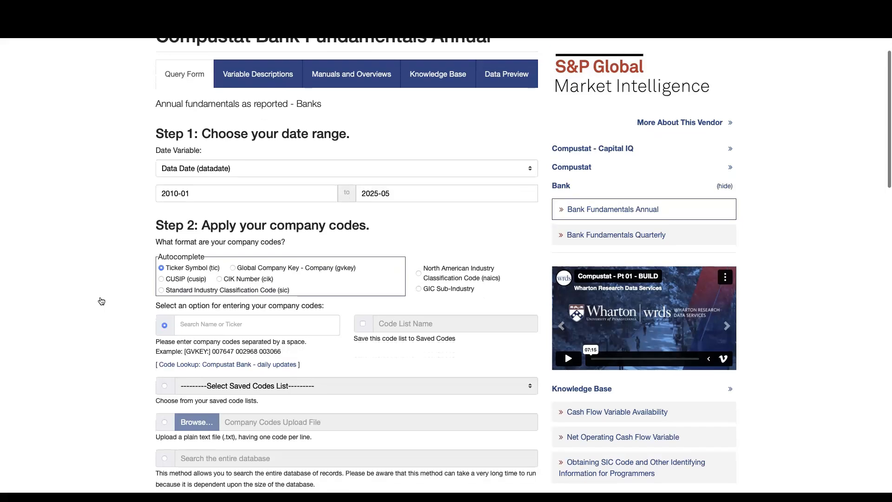
pyautogui.scroll(-4, 101, 301)
pyautogui.scroll(-6, 101, 301)
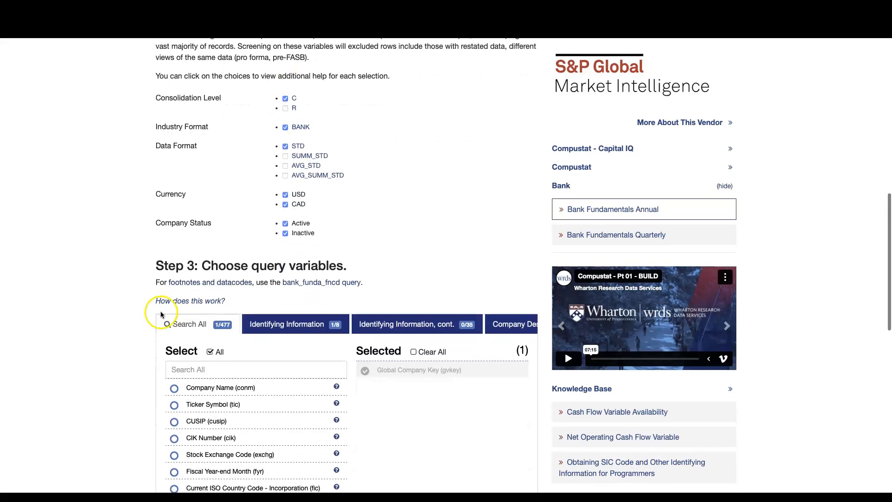
pyautogui.scroll(-3, 162, 314)
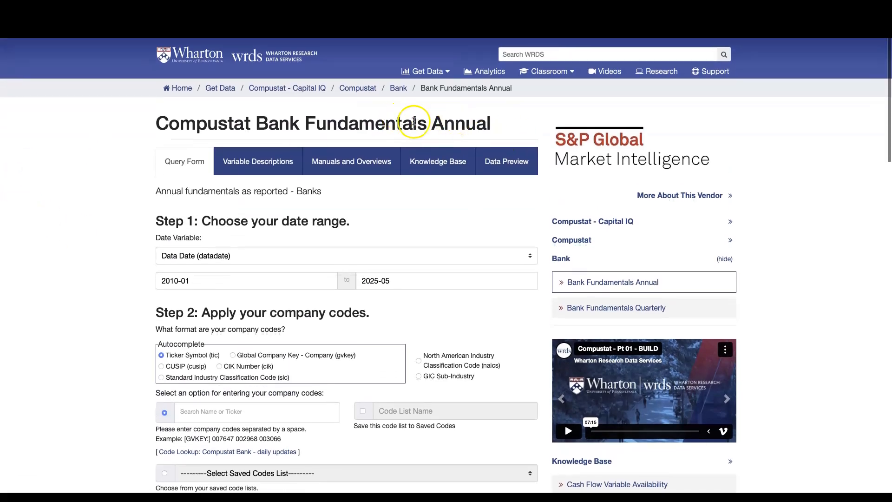
# Examine the bank query variables and output options, and return to the Historical Segments section of the Compustat dataset list.
pyautogui.scroll(-15, 70, 365)
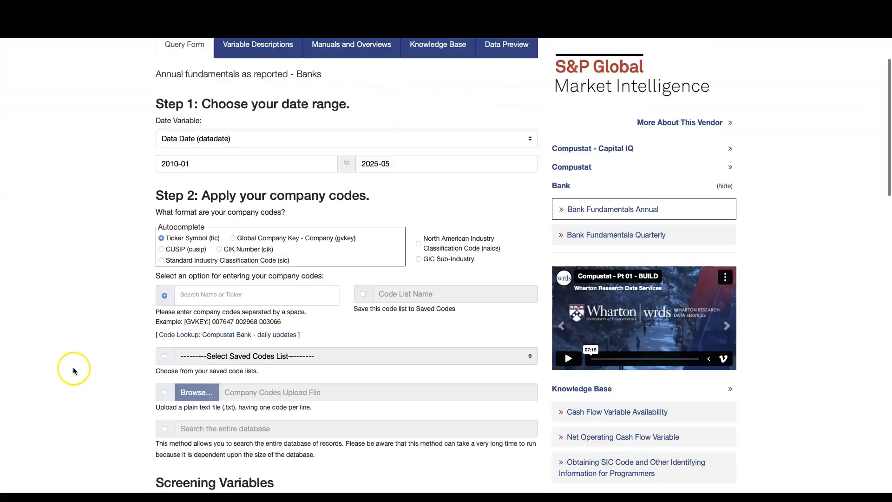
pyautogui.scroll(5, 70, 344)
pyautogui.scroll(10, 298, 96)
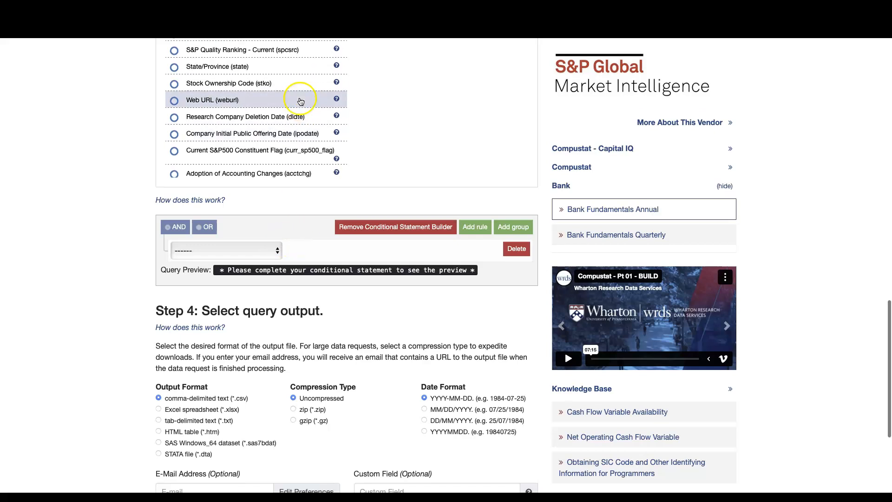
pyautogui.scroll(6, 65, 221)
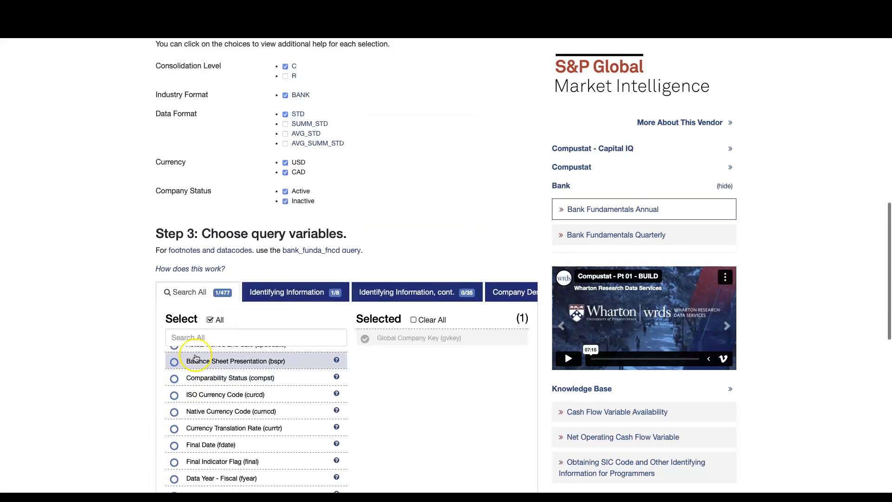
pyautogui.scroll(-2, 126, 413)
pyautogui.scroll(5, 223, 369)
pyautogui.scroll(-1, 255, 371)
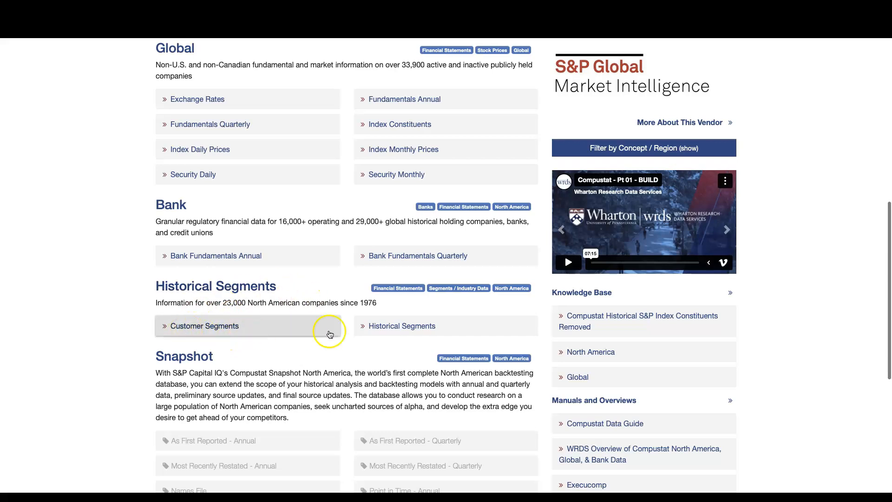
# Open the Historical Segments query form and examine its segment types, query variables and output formats.
pyautogui.click(402, 327)
pyautogui.scroll(-12, 241, 344)
pyautogui.scroll(-15, 243, 338)
pyautogui.scroll(-3, 239, 338)
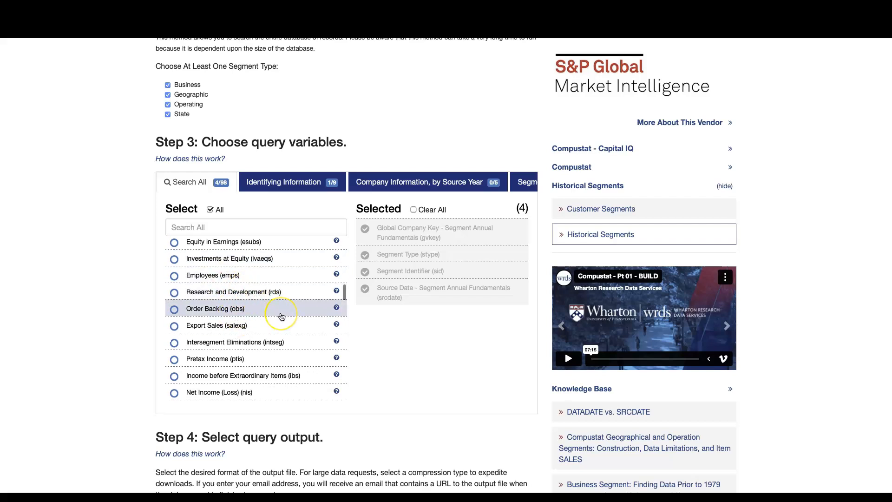
pyautogui.scroll(-8, 281, 316)
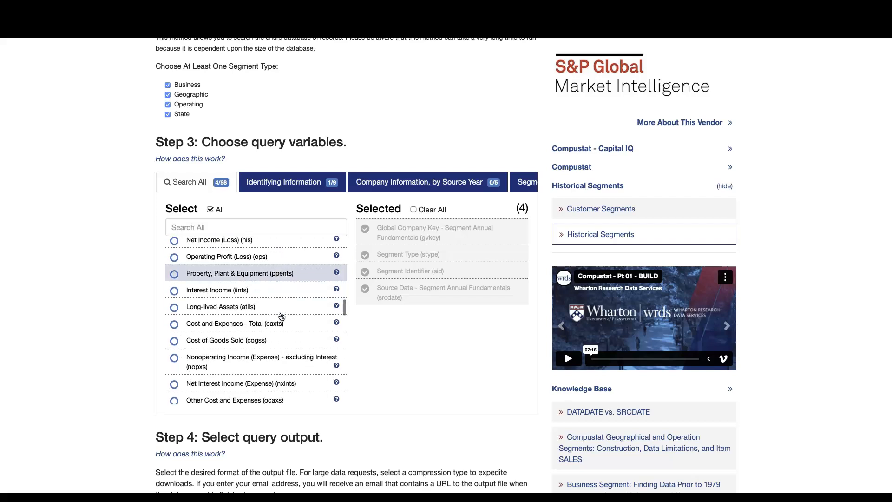
pyautogui.scroll(-20, 276, 325)
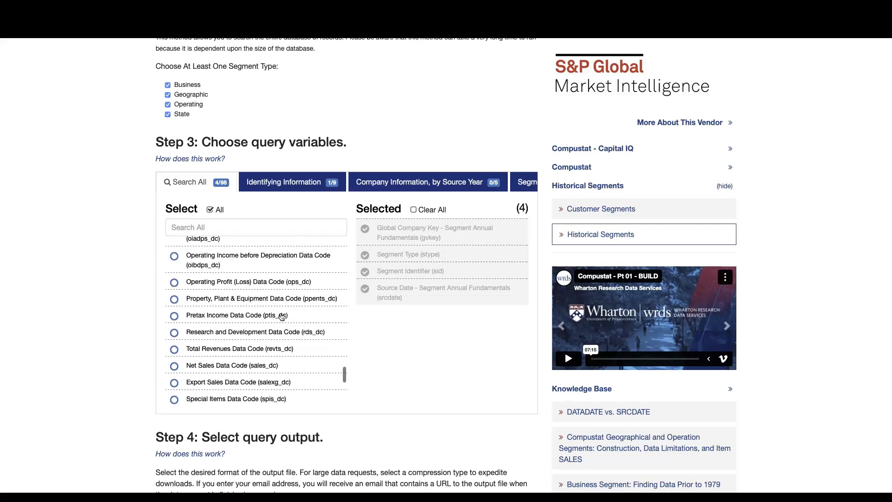
pyautogui.scroll(-5, 142, 362)
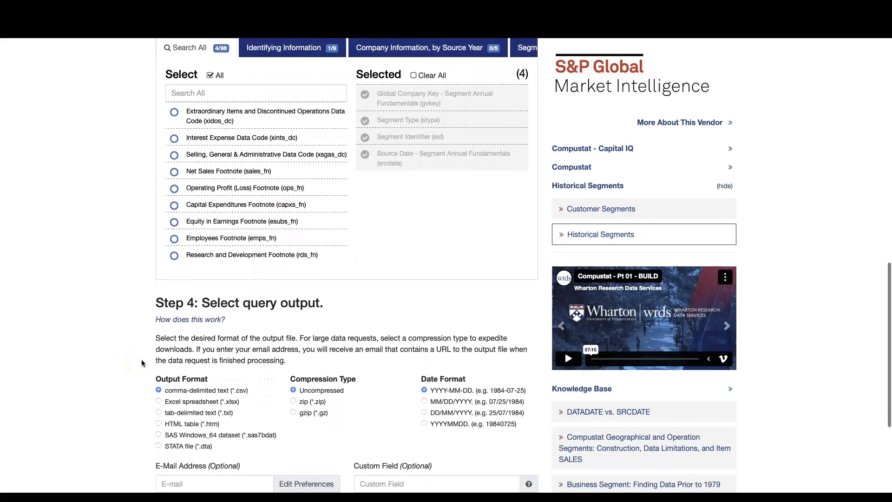
pyautogui.scroll(18, 141, 362)
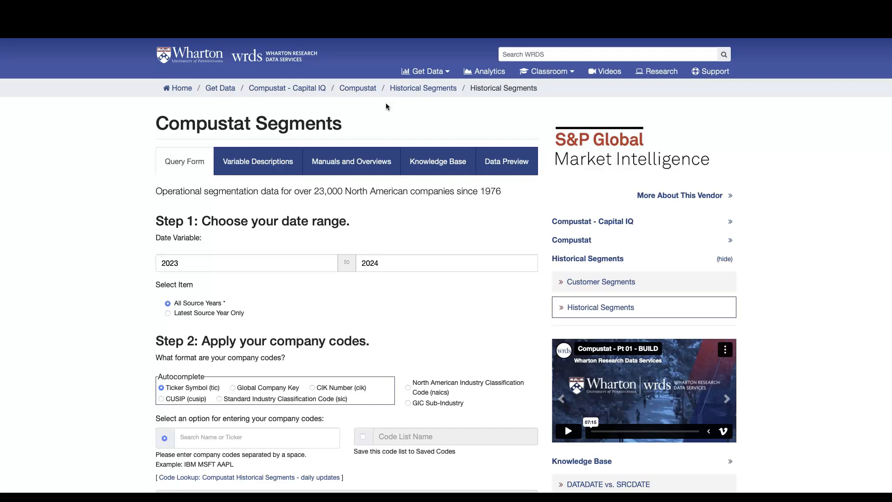
# Return to the Compustat overview page and look over its North America datasets once more.
pyautogui.click(368, 90)
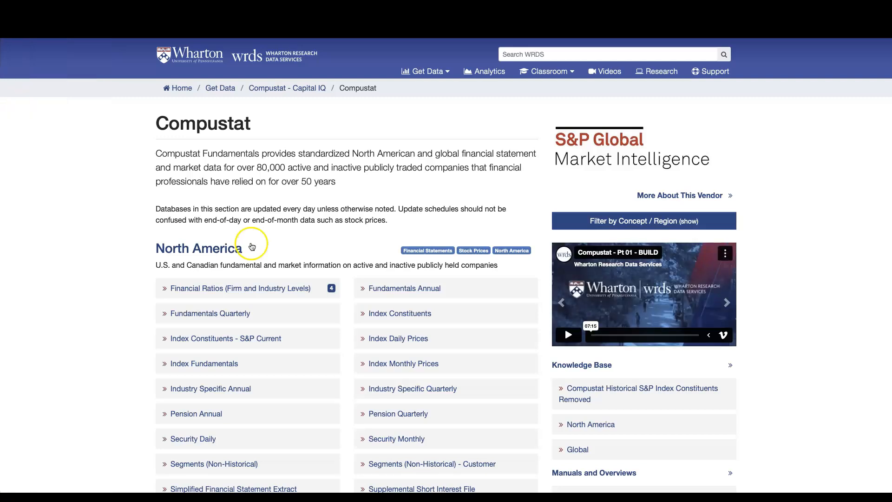
pyautogui.scroll(-3, 125, 325)
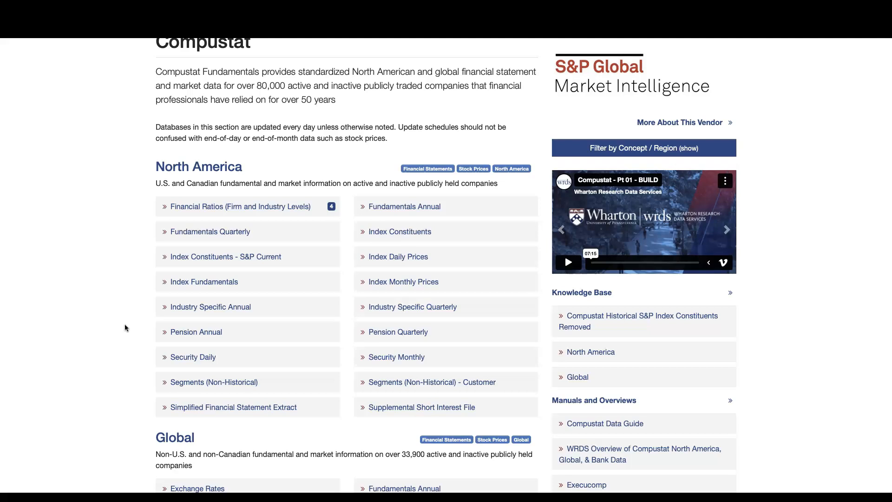
pyautogui.scroll(2, 125, 324)
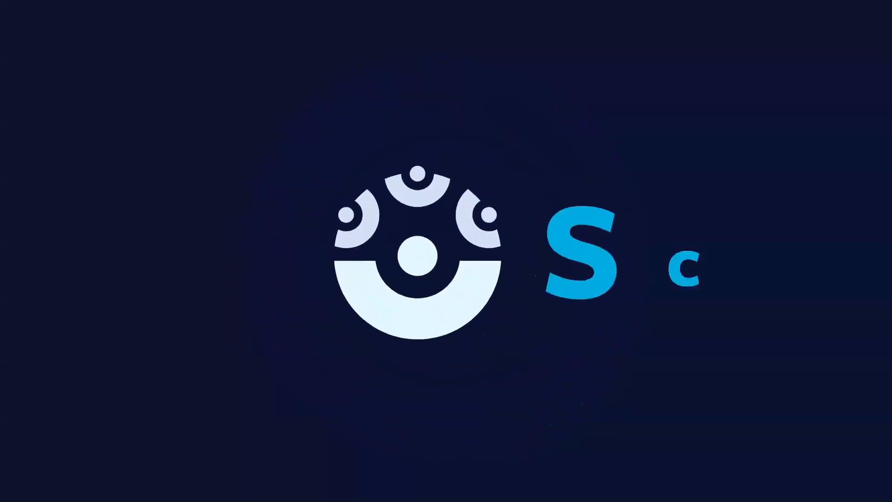